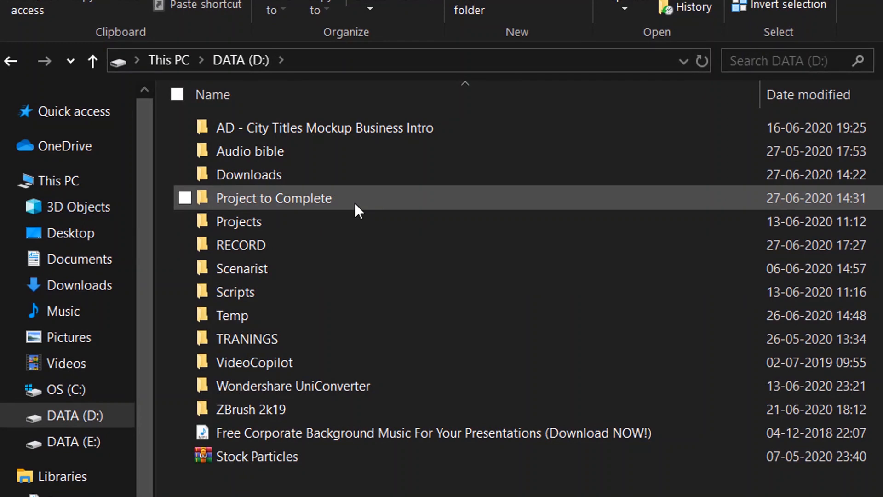
# Look through the Project to Complete and Premier Prop Projects folders, and return to the root of drive D
pyautogui.doubleClick(355, 204)
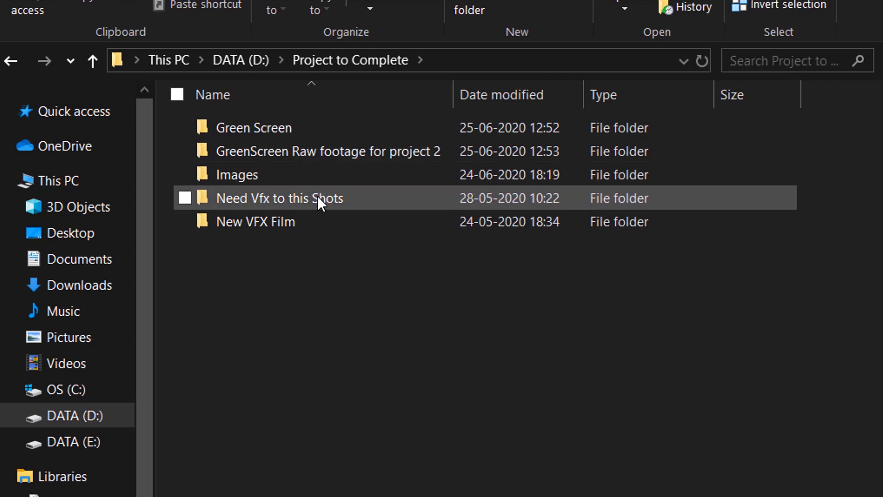
pyautogui.hotkey('alt', 'Left')
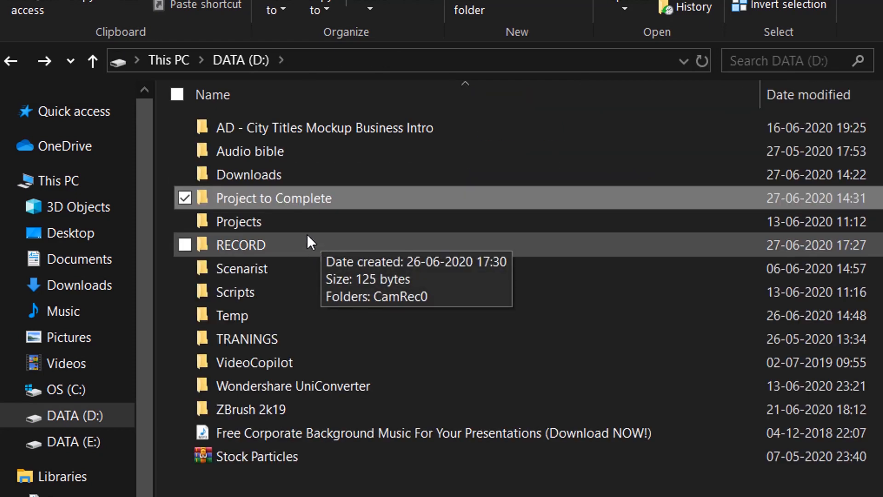
pyautogui.doubleClick(306, 223)
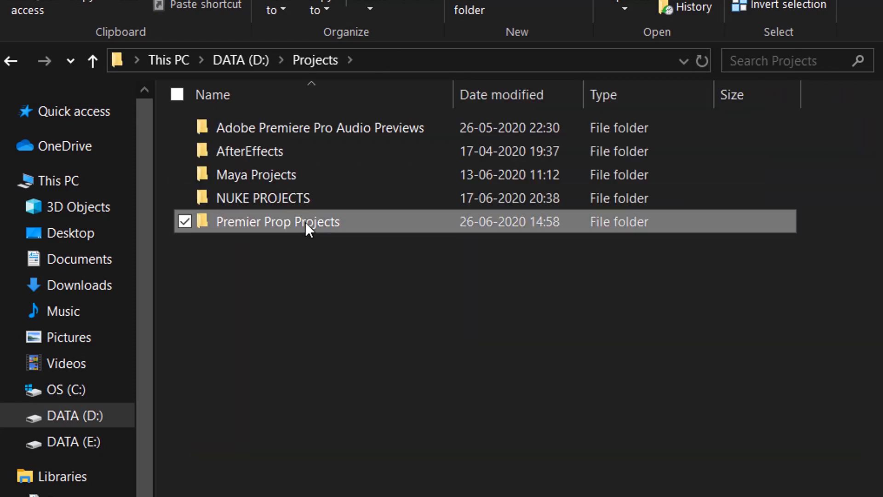
pyautogui.doubleClick(305, 222)
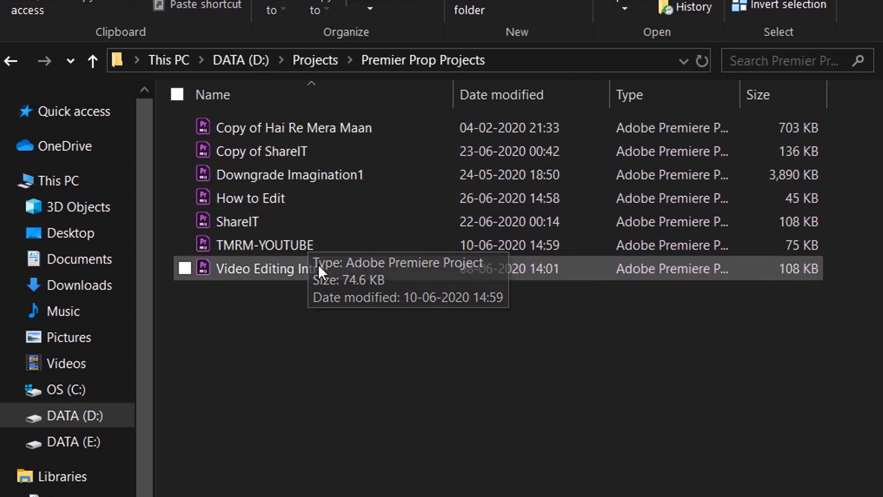
pyautogui.hotkey('alt', 'Left')
pyautogui.hotkey('alt', 'Left')
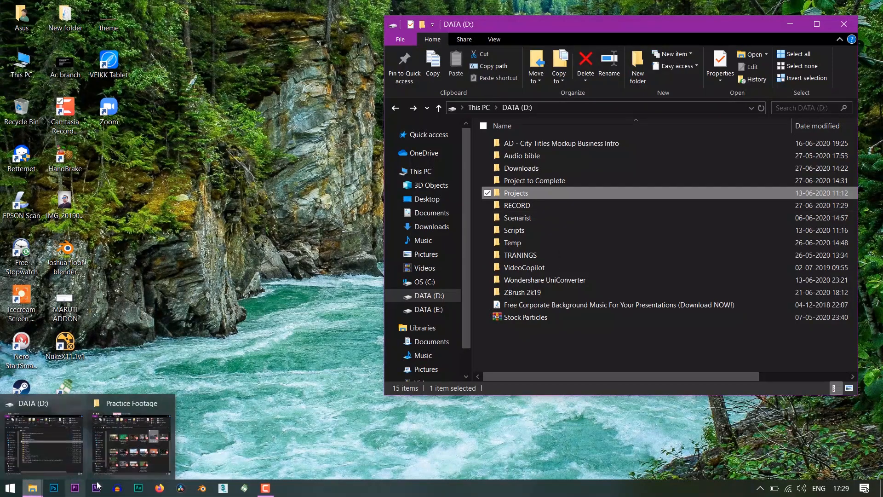
# Bring up the Practice Footage folder on drive E beside the drive D window and view its first clips
pyautogui.click(132, 439)
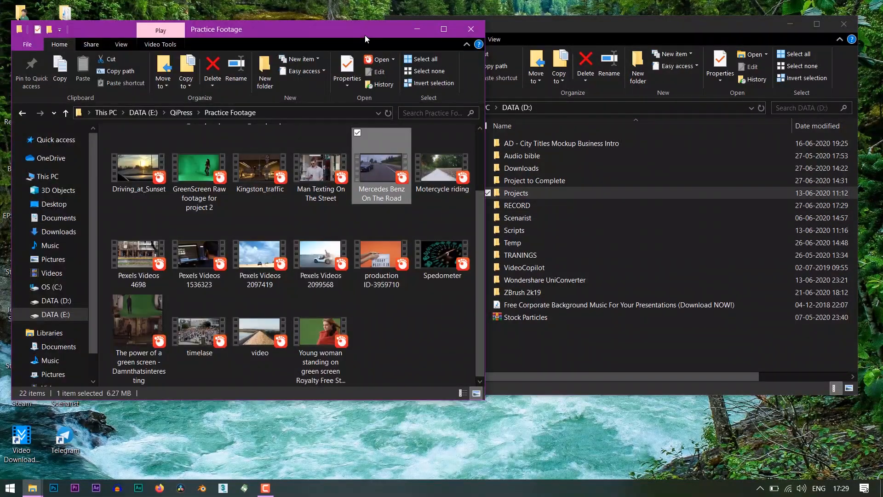
pyautogui.moveTo(366, 35); pyautogui.dragTo(370, 32)
pyautogui.scroll(2, 374, 202)
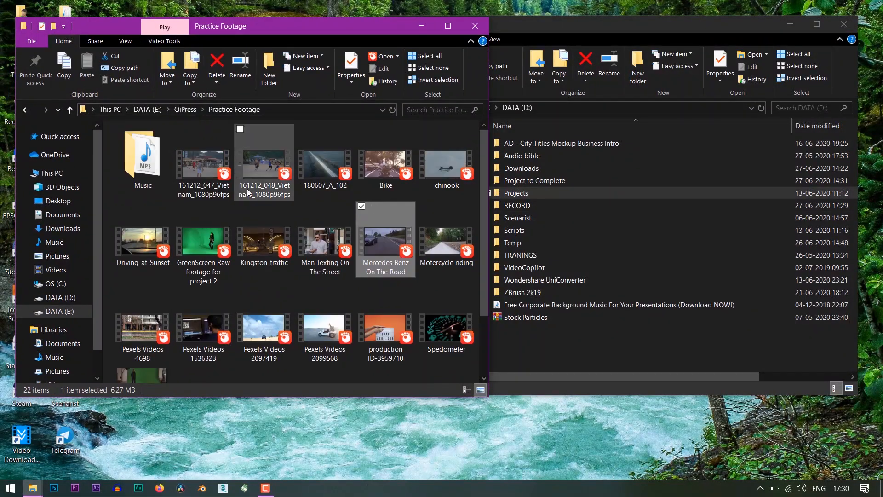
pyautogui.moveTo(248, 192)
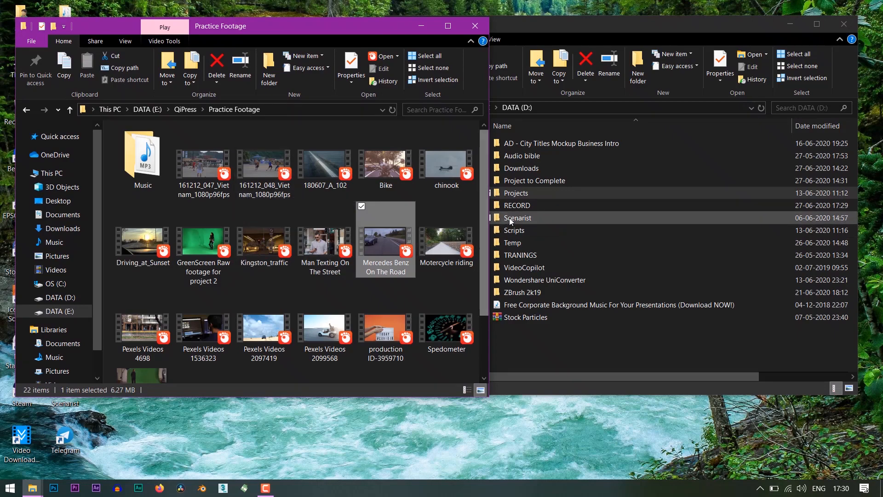
# Create a folder named Practice Footage inside the Project to Complete folder on drive D
pyautogui.doubleClick(571, 182)
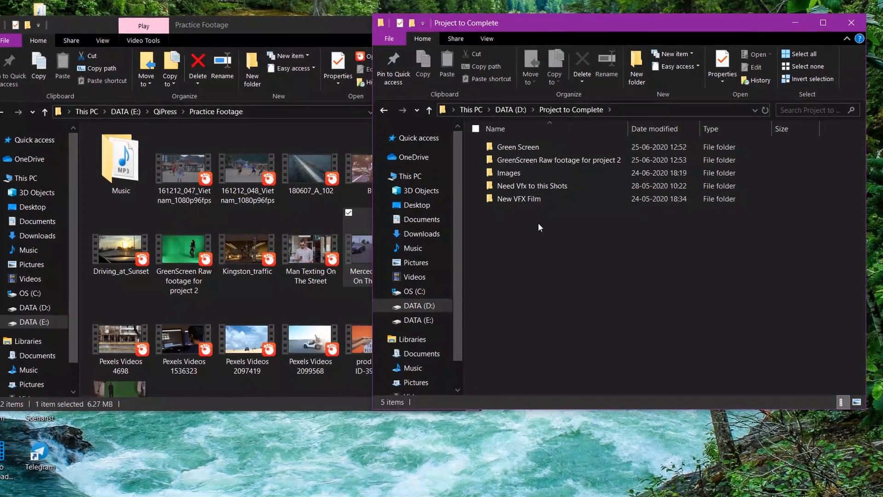
pyautogui.hotkey('ctrl', 'shift', 'n')
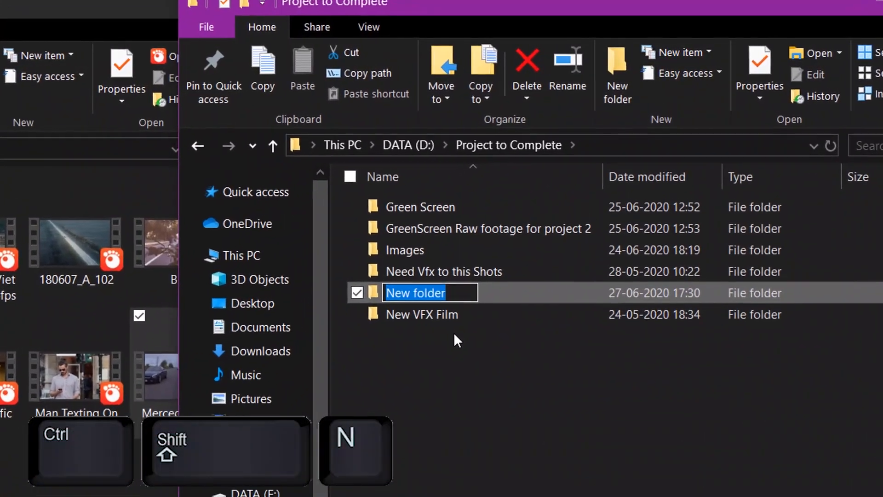
pyautogui.write('Practice Footage')
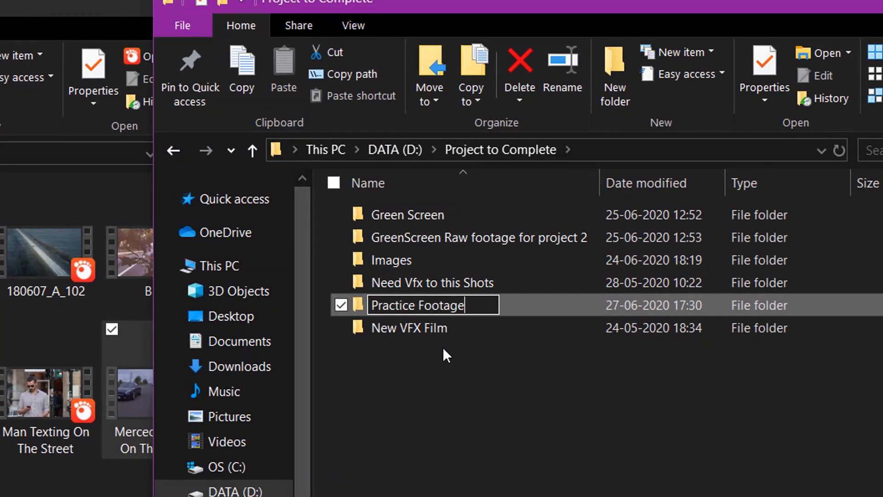
pyautogui.press('Return')
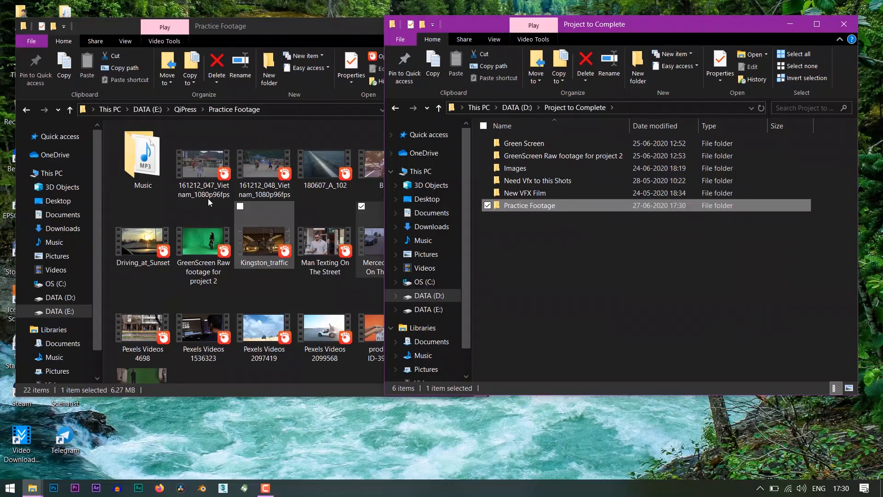
# Copy all items from the Practice Footage folder on drive E into the new Practice Footage folder on drive D
pyautogui.click(217, 171)
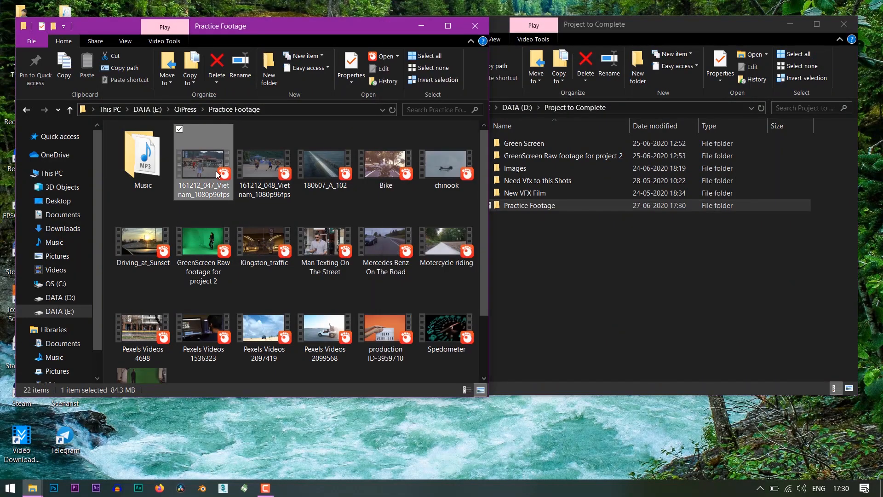
pyautogui.hotkey('ctrl', 'a')
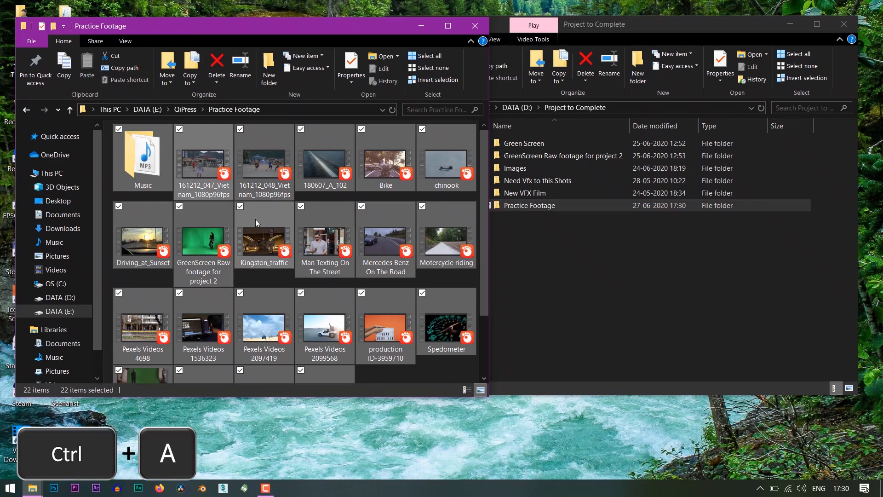
pyautogui.hotkey('ctrl', 'c')
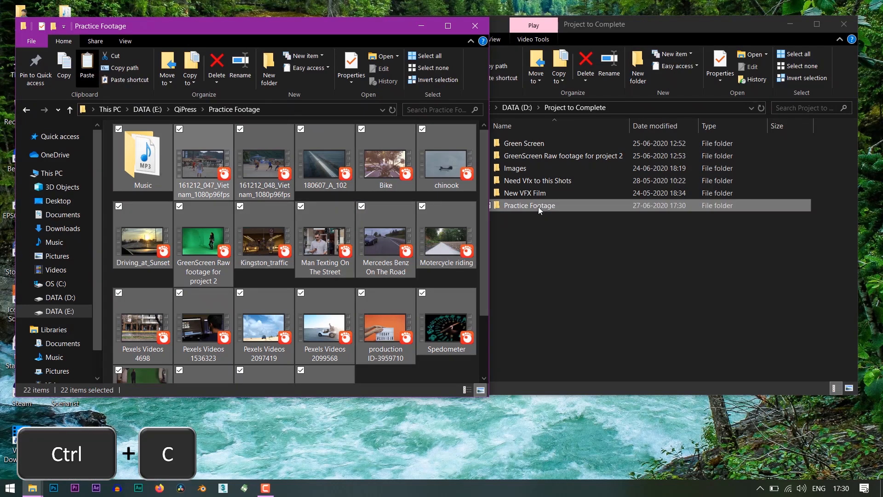
pyautogui.doubleClick(539, 209)
pyautogui.hotkey('ctrl', 'v')
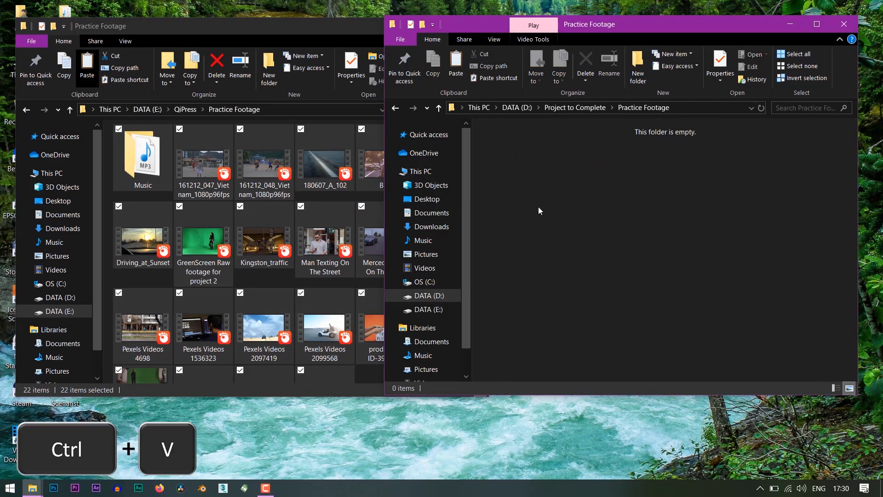
# Close the drive E footage window, and clear the selection in the drive D Practice Footage window and minimize it
pyautogui.click(309, 32)
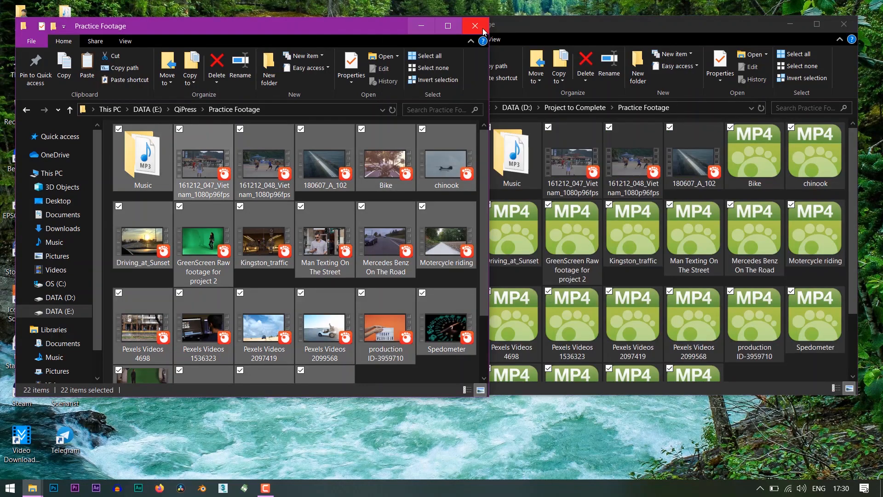
pyautogui.click(481, 28)
pyautogui.moveTo(557, 23); pyautogui.dragTo(475, 12)
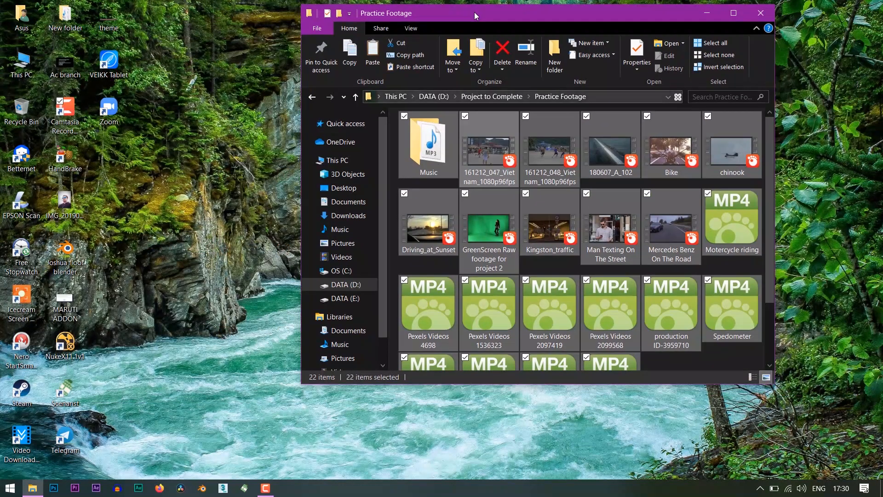
pyautogui.click(650, 363)
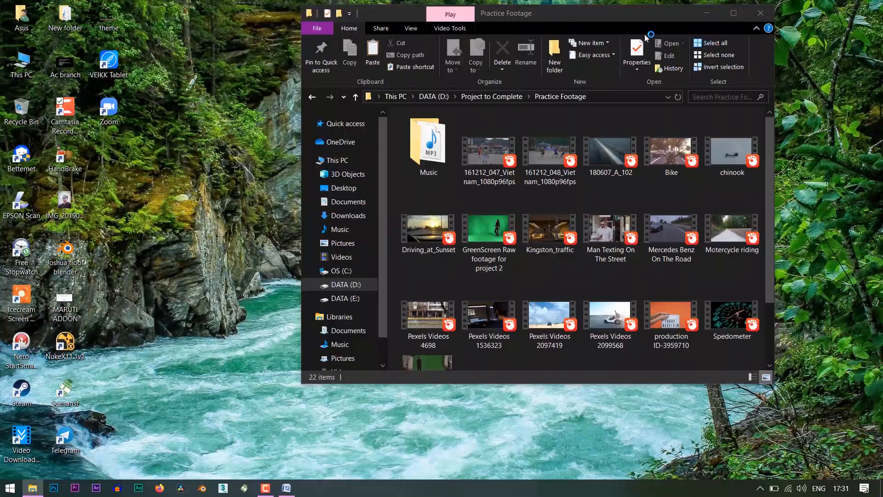
pyautogui.click(707, 14)
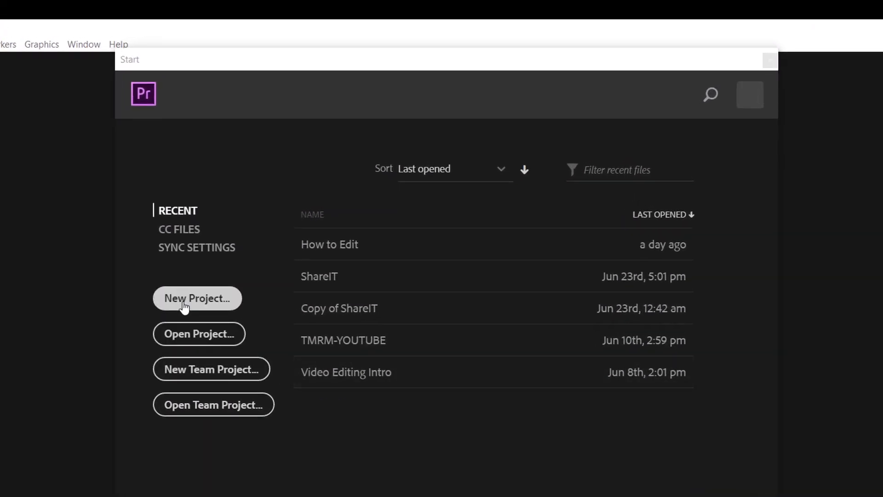
# Start a new Premiere Pro project and name it Editing Tutorial
pyautogui.click(184, 307)
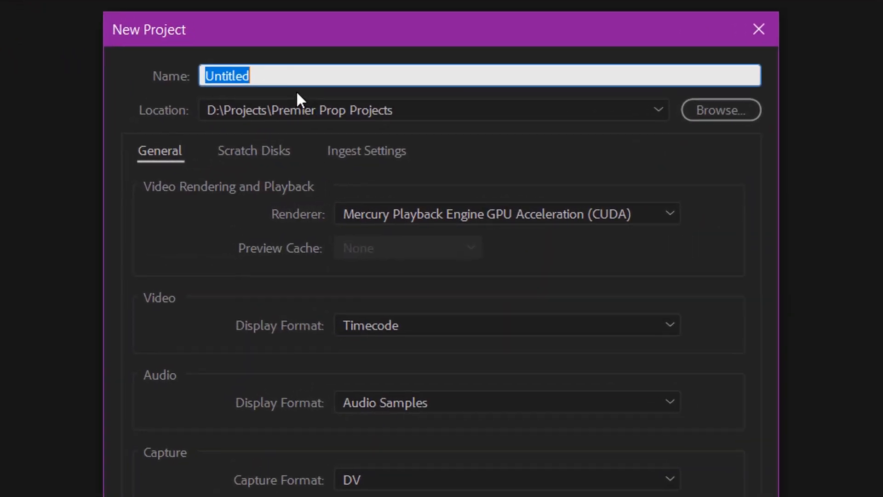
pyautogui.press('BackSpace')
pyautogui.write('Editin')
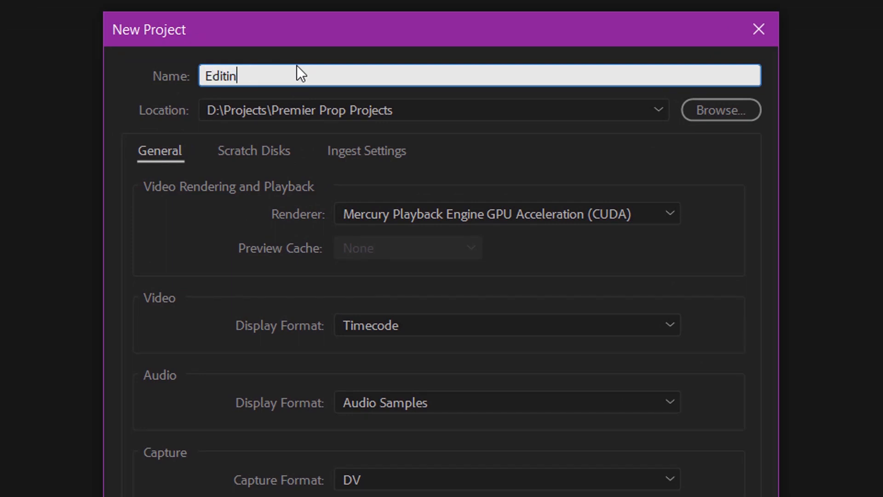
pyautogui.write('g Tutorial')
# Set the new project's location to D:\Projects\Premier Prop Projects
pyautogui.click(702, 111)
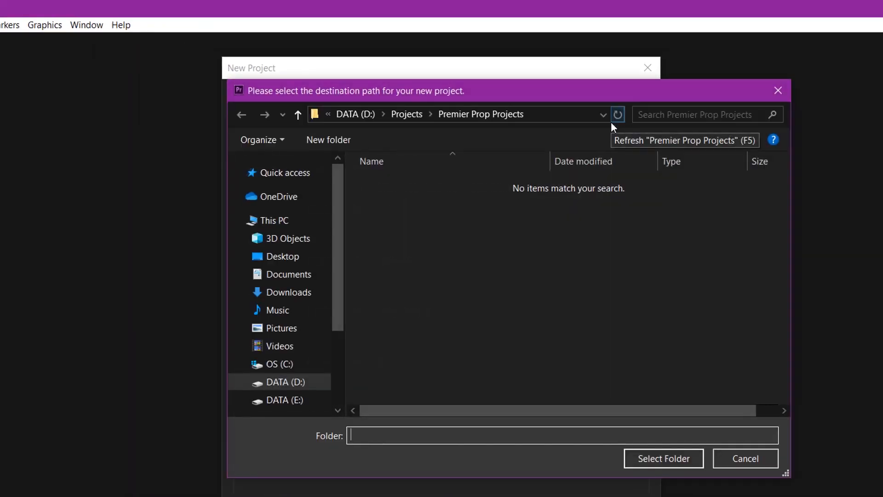
pyautogui.click(381, 115)
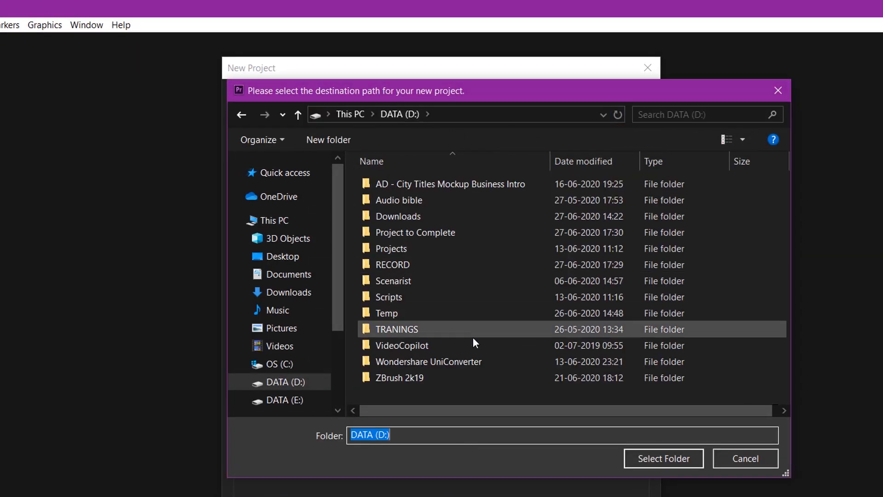
pyautogui.doubleClick(399, 249)
pyautogui.doubleClick(402, 252)
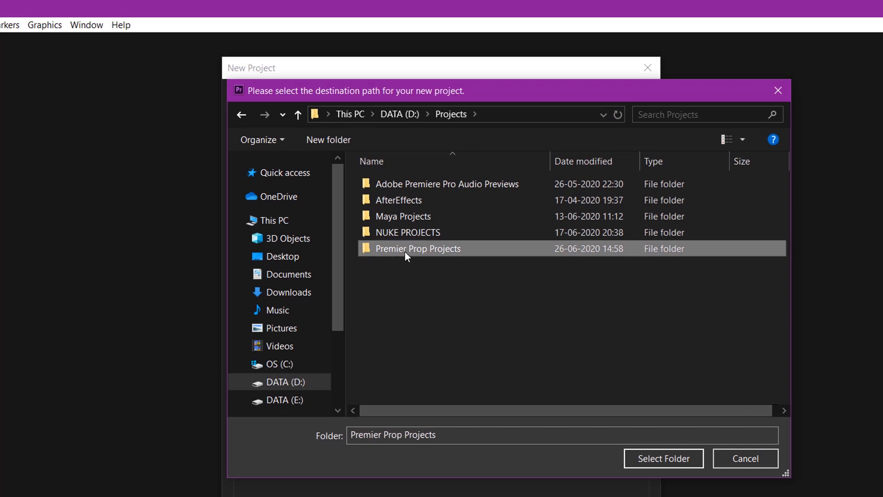
pyautogui.click(684, 460)
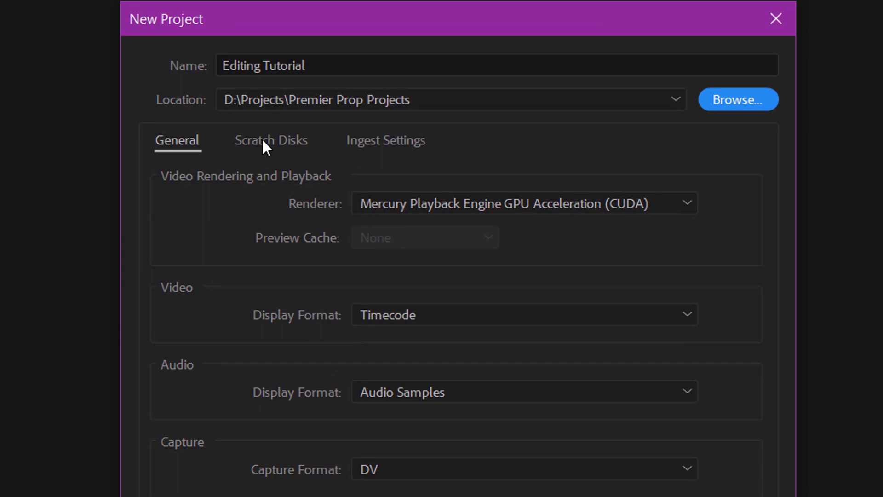
# Review the project's scratch disk paths and examine the contents of the D:\Temp folder in File Explorer
pyautogui.click(263, 143)
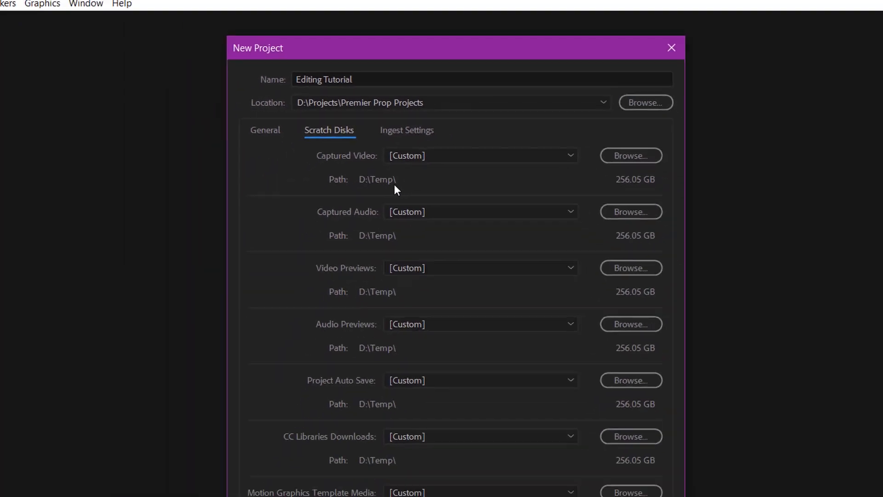
pyautogui.moveTo(32, 487)
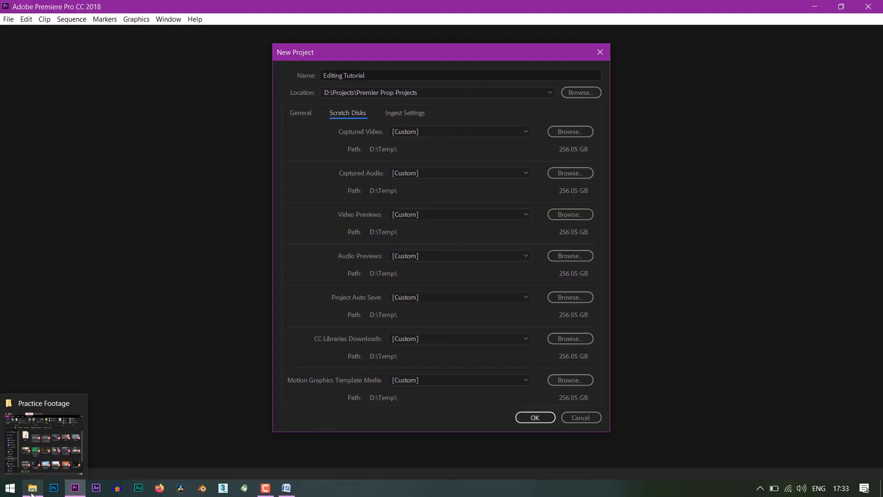
pyautogui.click(43, 453)
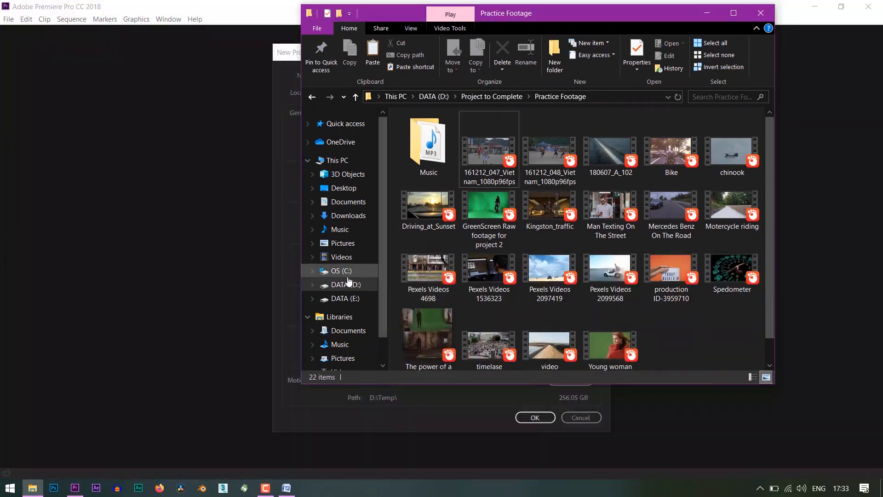
pyautogui.click(348, 283)
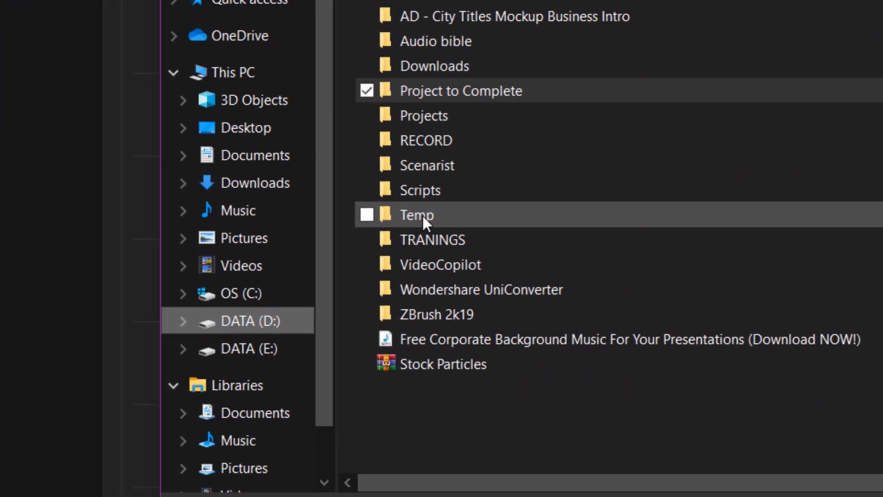
pyautogui.doubleClick(432, 231)
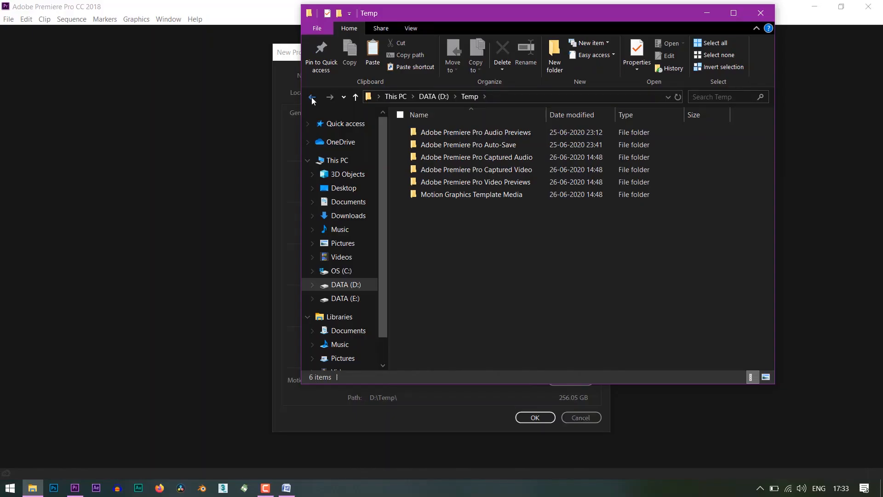
pyautogui.click(311, 97)
pyautogui.hotkey('alt', 'Tab')
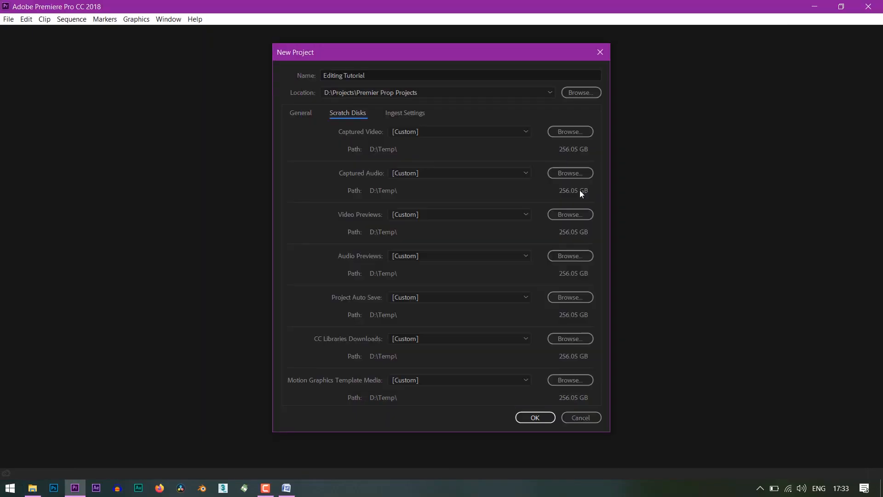
# Return to the general project settings and create the Editing Tutorial project
pyautogui.click(299, 113)
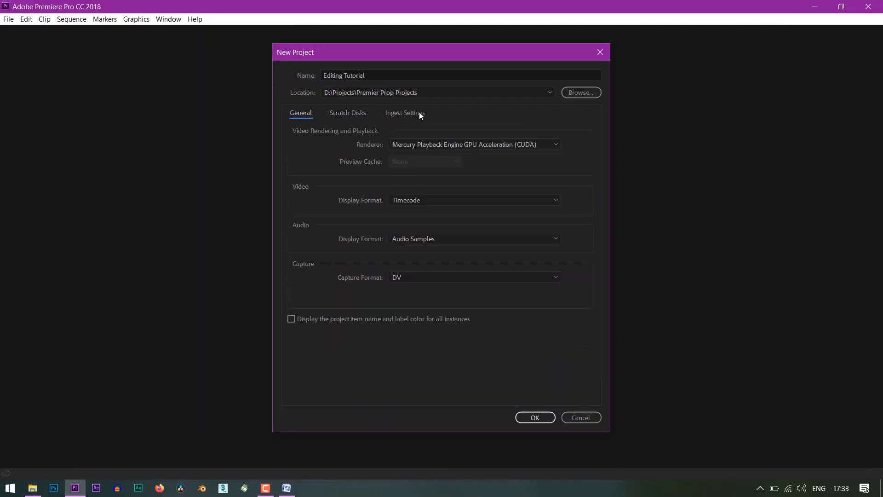
pyautogui.click(536, 417)
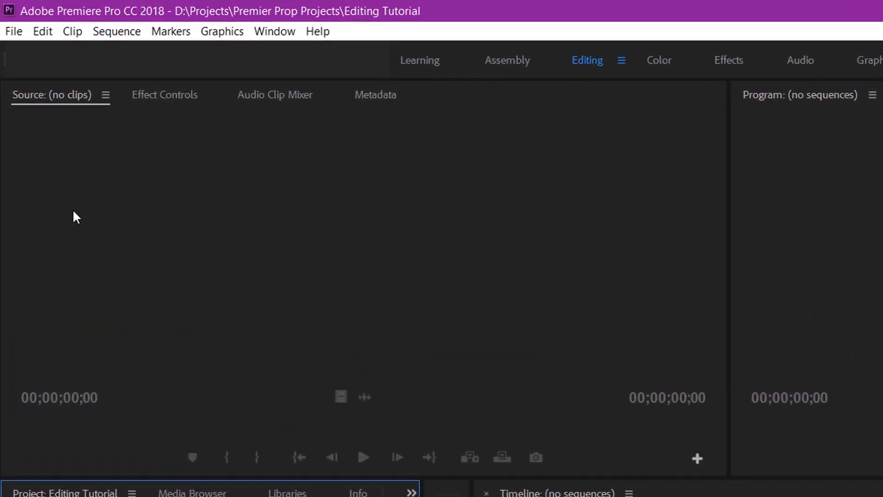
# Close the Source monitor, Audio Clip Mixer and Metadata panels, keeping Effect Controls in that panel group
pyautogui.click(106, 95)
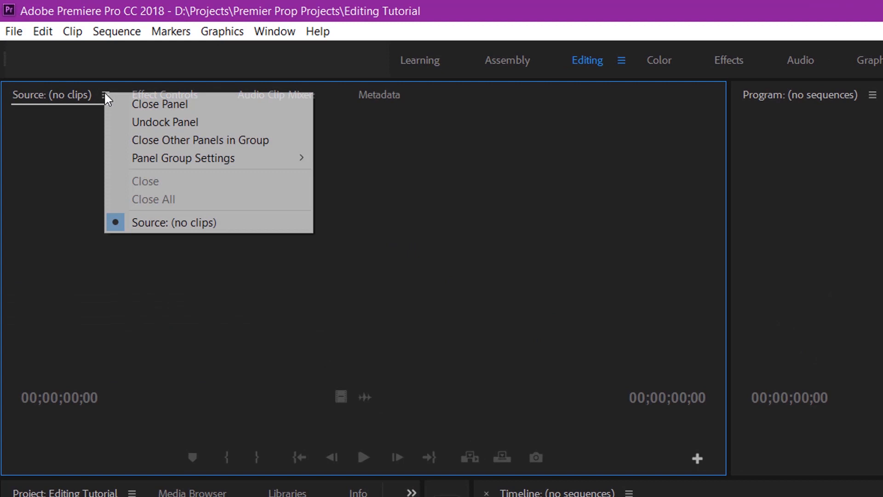
pyautogui.click(125, 104)
pyautogui.click(166, 98)
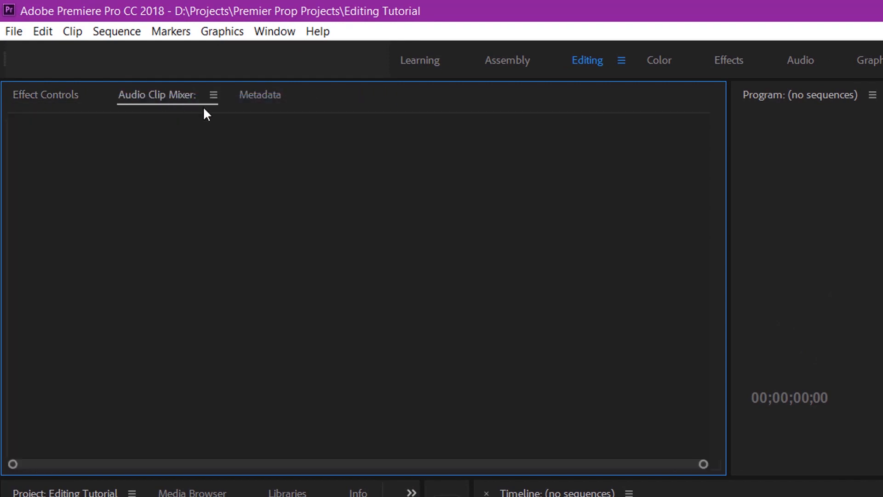
pyautogui.click(213, 95)
pyautogui.click(223, 105)
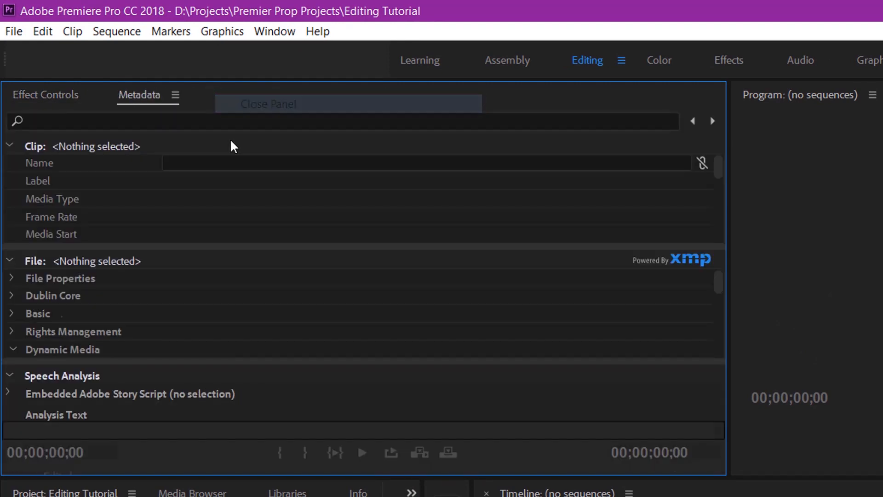
pyautogui.click(175, 95)
pyautogui.click(188, 109)
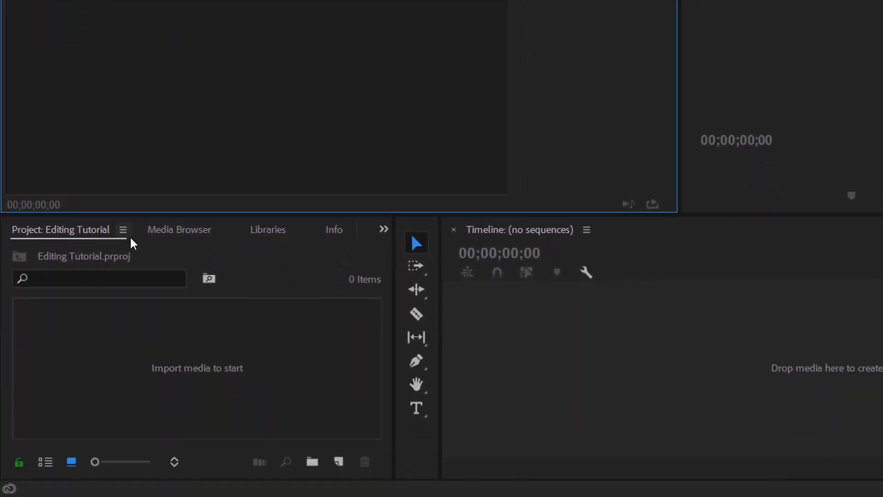
# Close the Media Browser, Libraries and Info panels in the Project panel's group
pyautogui.click(171, 230)
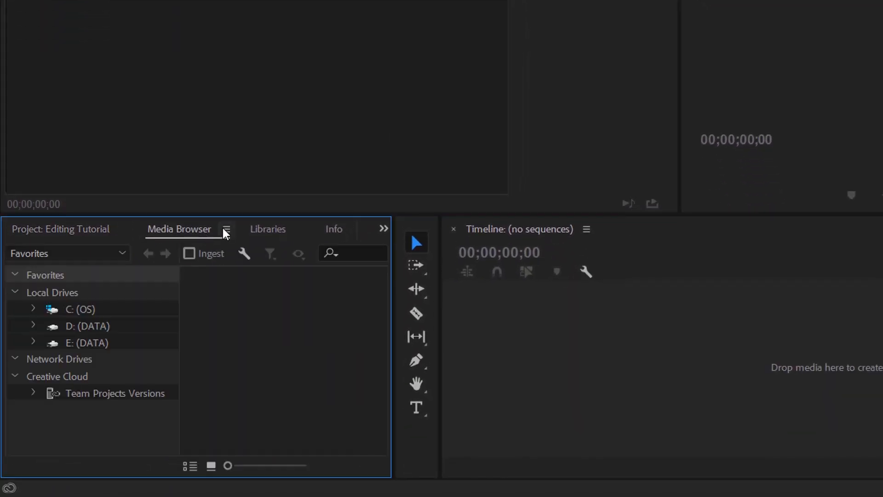
pyautogui.click(227, 229)
pyautogui.click(226, 236)
pyautogui.click(197, 229)
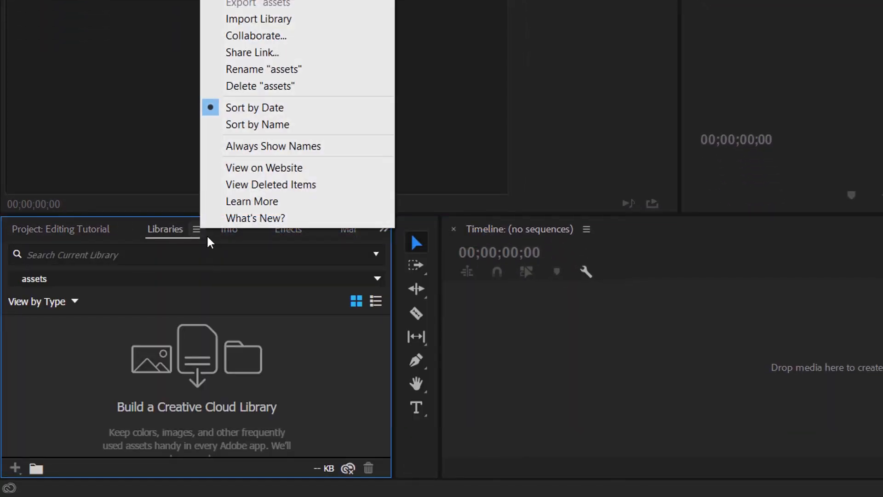
pyautogui.click(258, 0)
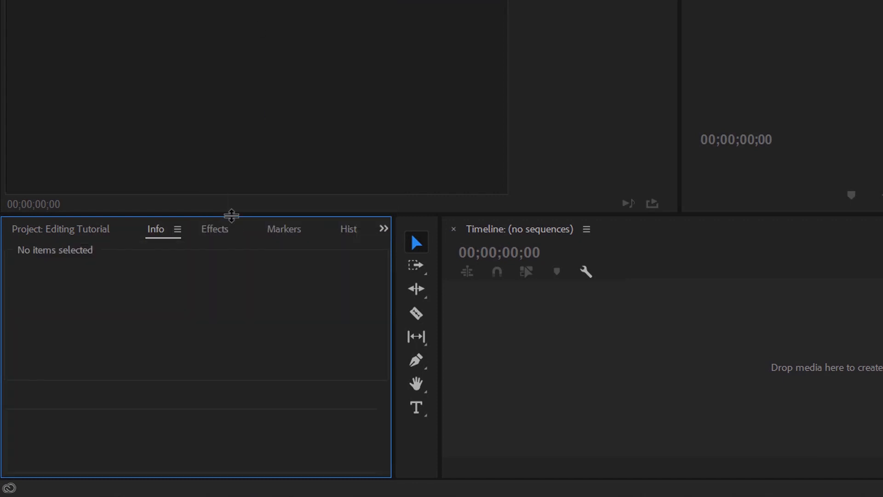
pyautogui.click(180, 230)
pyautogui.click(208, 238)
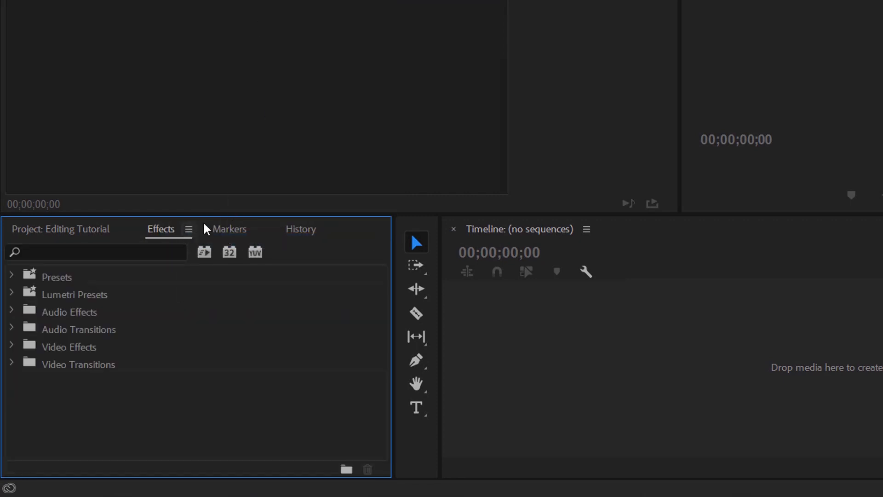
# Close the Markers and History panels, leaving Effects grouped with the Project panel
pyautogui.click(227, 229)
pyautogui.rightClick(236, 229)
pyautogui.click(245, 238)
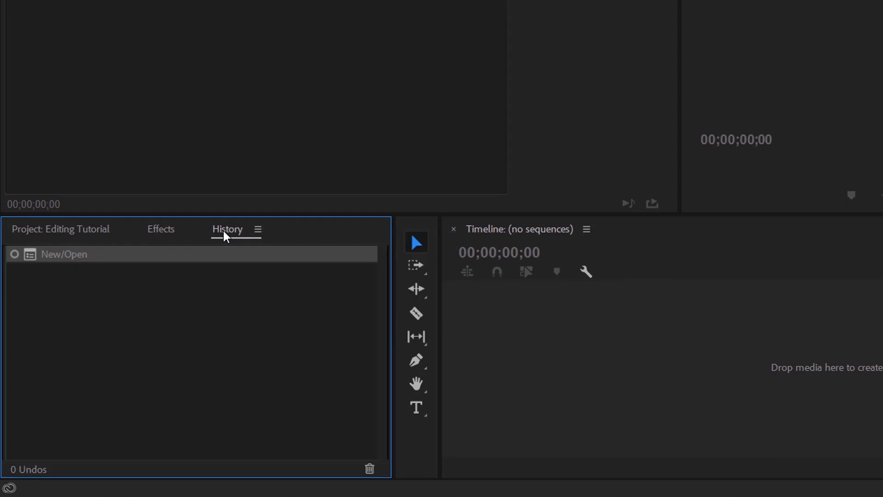
pyautogui.click(258, 229)
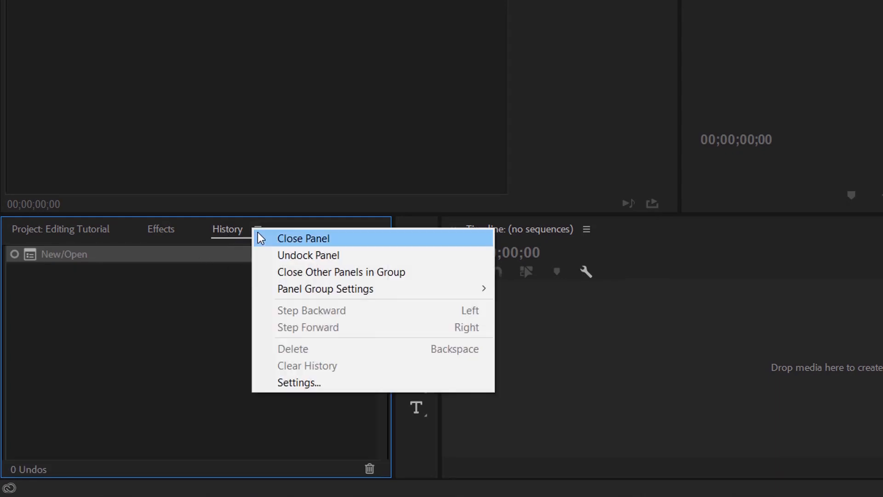
pyautogui.click(265, 238)
# Dock the Project panel beside Effect Controls and narrow the Project and Effects panels to enlarge the Program monitor and Timeline
pyautogui.moveTo(31, 307); pyautogui.dragTo(35, 62)
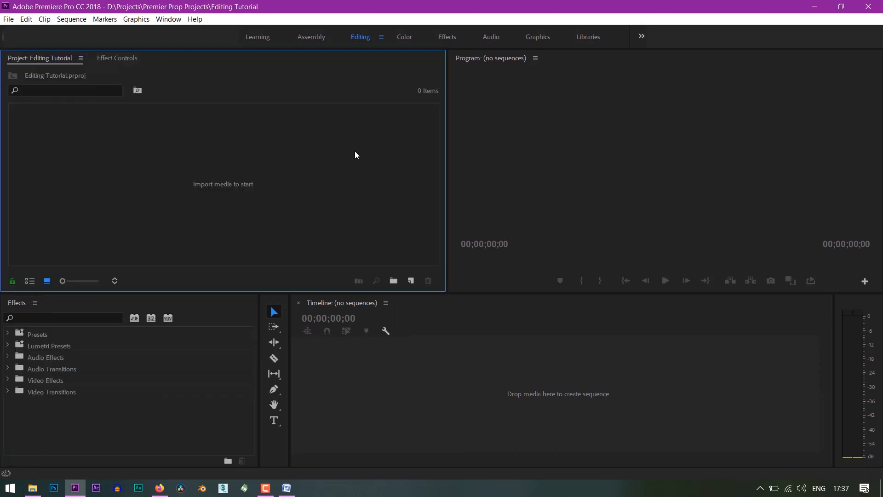
pyautogui.moveTo(447, 165); pyautogui.dragTo(207, 184)
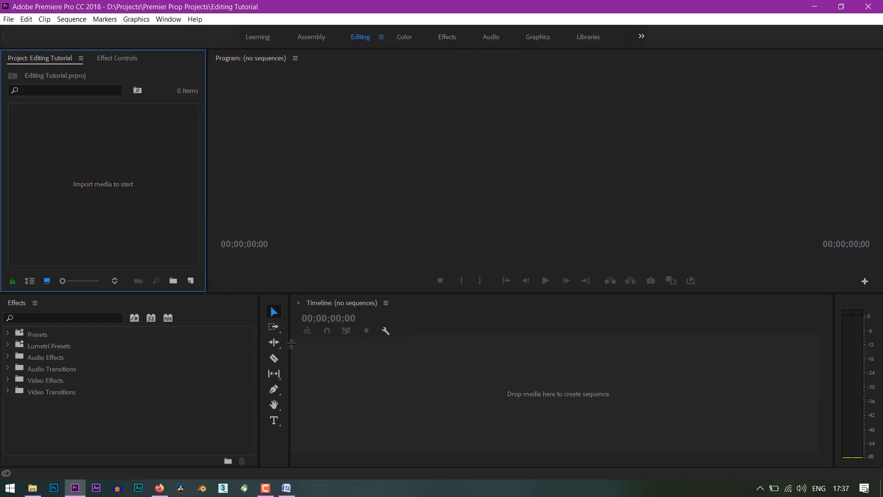
pyautogui.moveTo(288, 344); pyautogui.dragTo(187, 341)
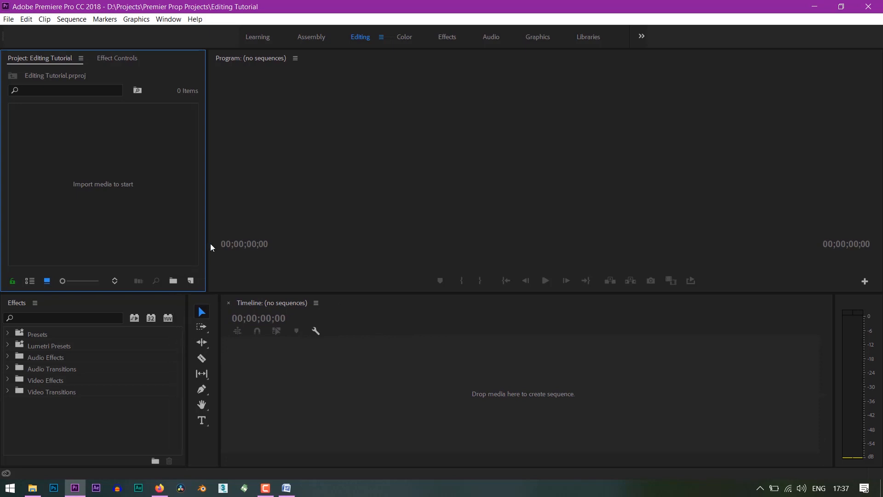
pyautogui.moveTo(207, 247); pyautogui.dragTo(223, 255)
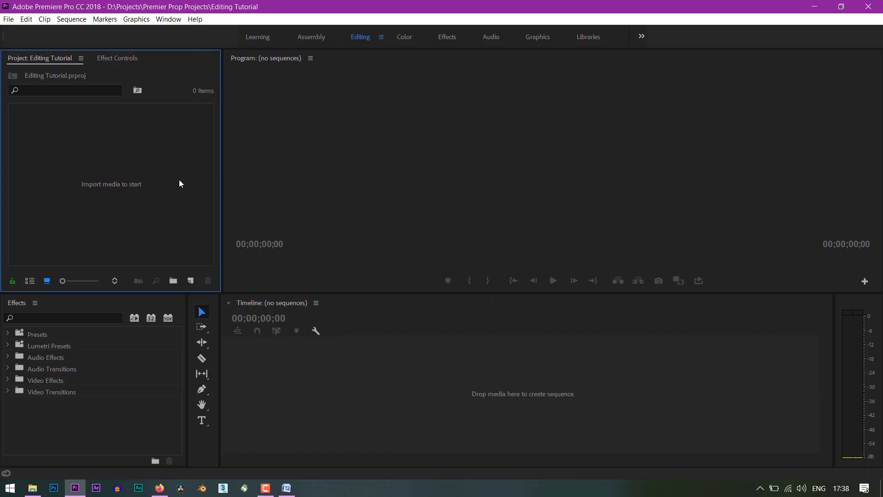
# Reopen the History panel beside Effects and close it again
pyautogui.click(164, 20)
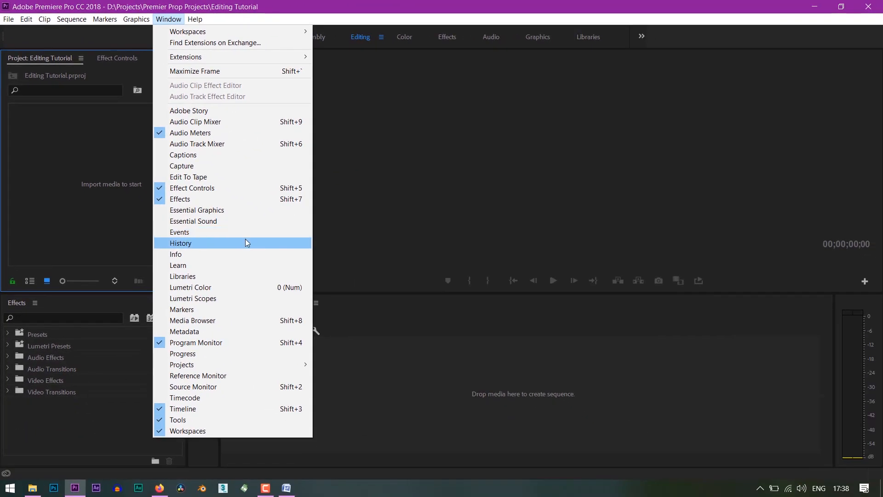
pyautogui.click(247, 242)
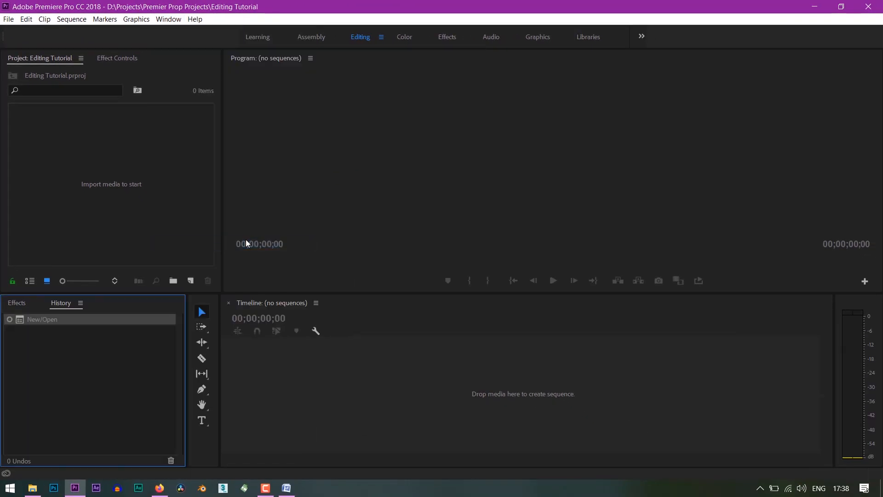
pyautogui.rightClick(69, 306)
pyautogui.click(80, 312)
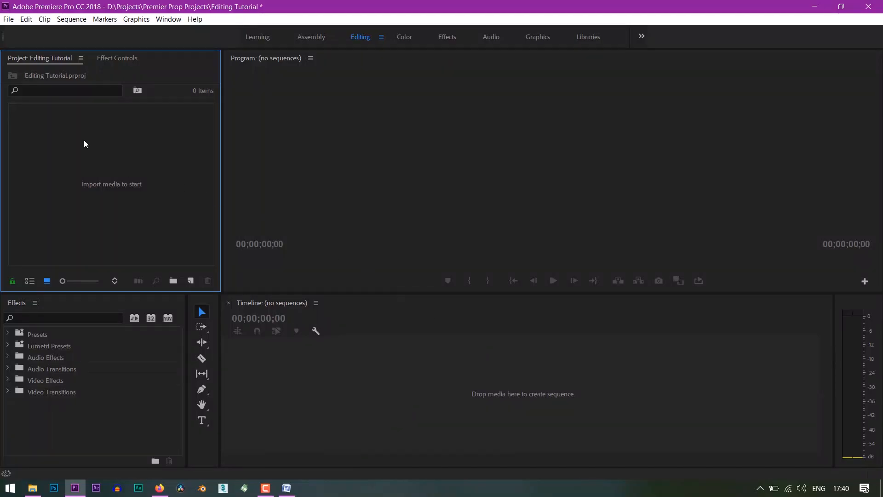
pyautogui.rightClick(99, 145)
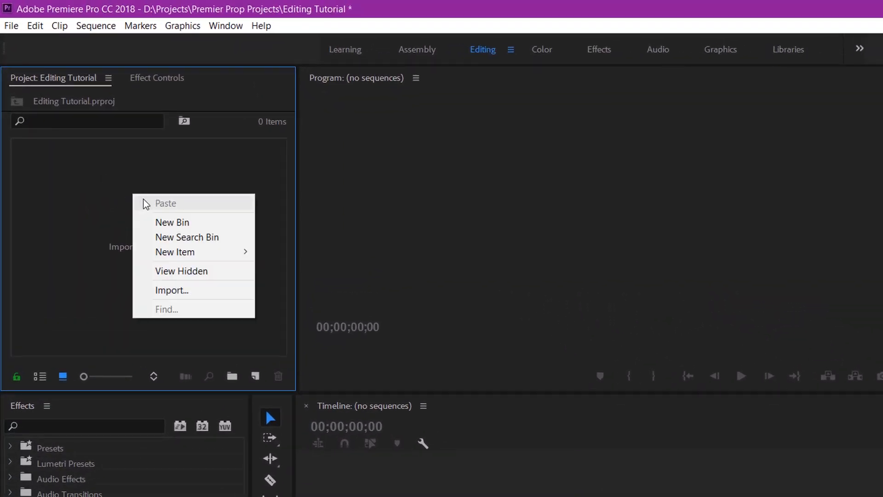
pyautogui.click(199, 292)
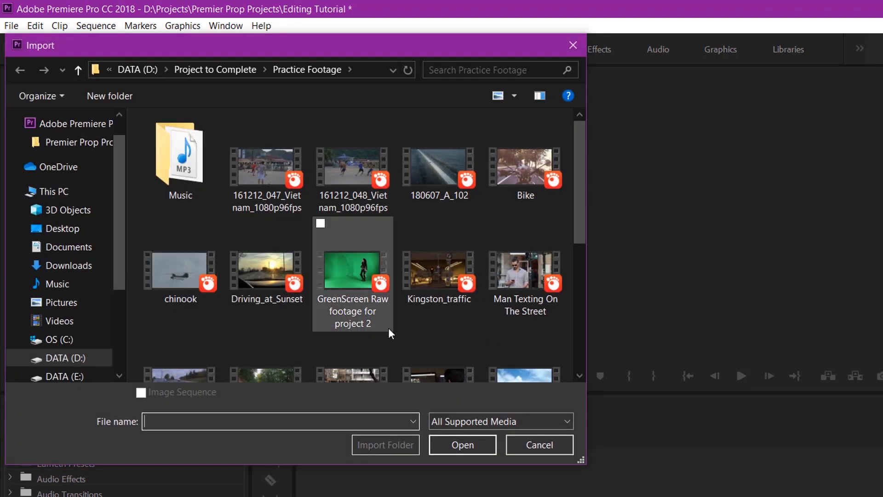
pyautogui.click(539, 445)
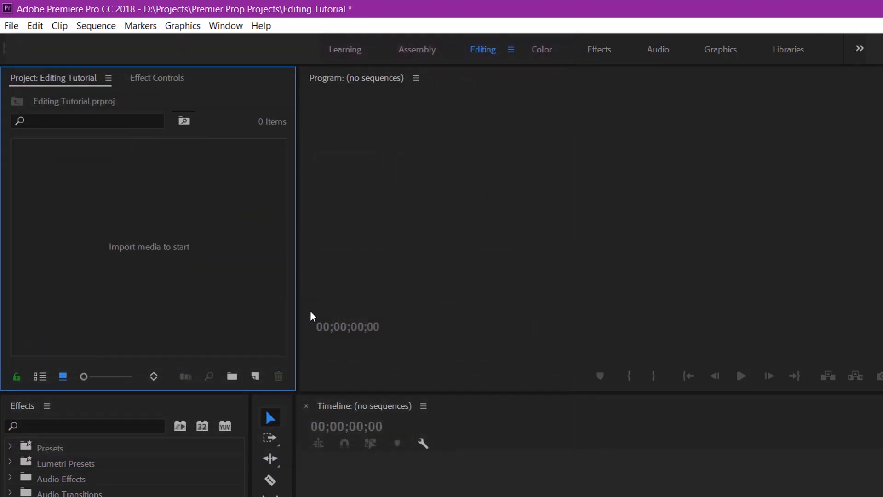
pyautogui.doubleClick(227, 263)
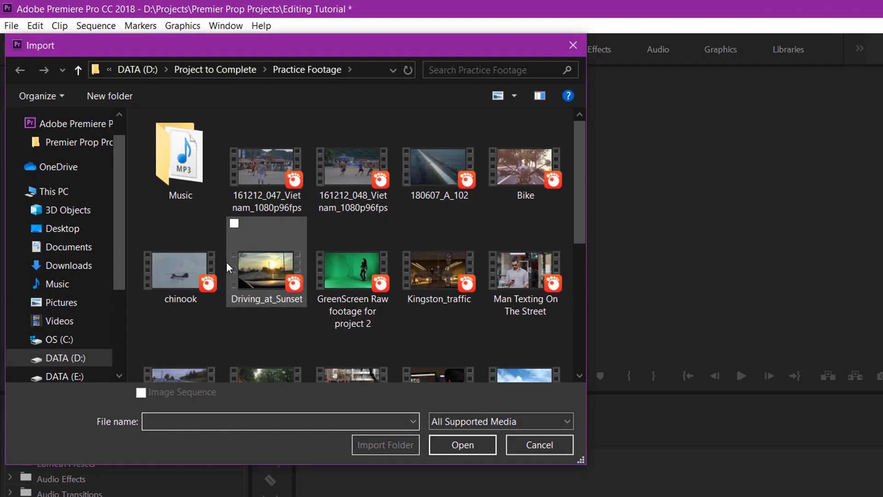
pyautogui.click(540, 445)
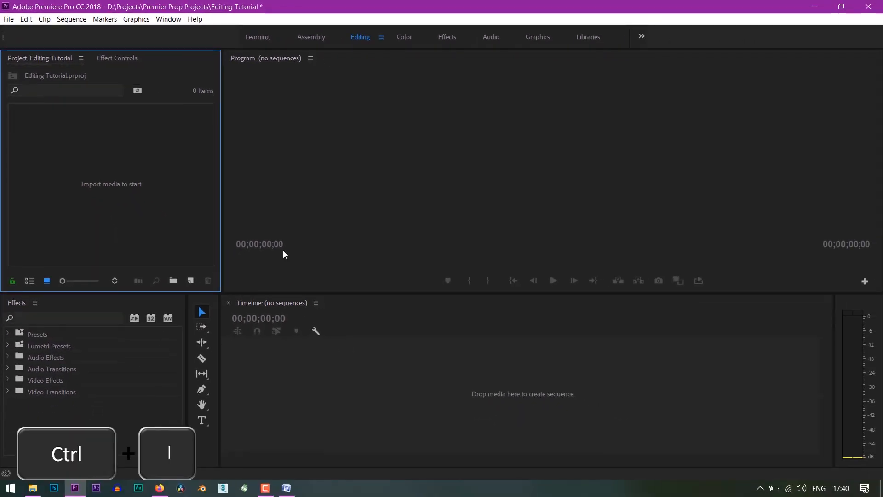
pyautogui.hotkey('ctrl', 'i')
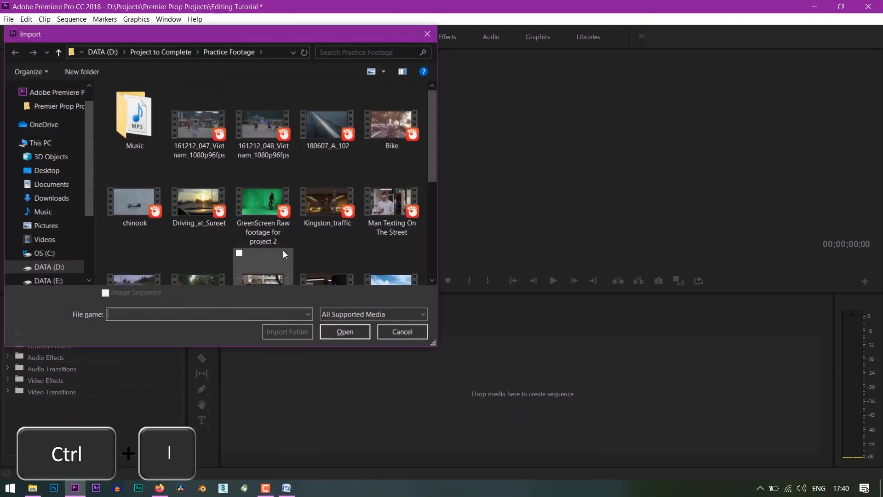
pyautogui.click(408, 331)
# Import the 161212_047_Vietnam_1080p96fps clip from the Practice Footage folder in File Explorer, and delete it from the project
pyautogui.moveTo(32, 488)
pyautogui.click(39, 459)
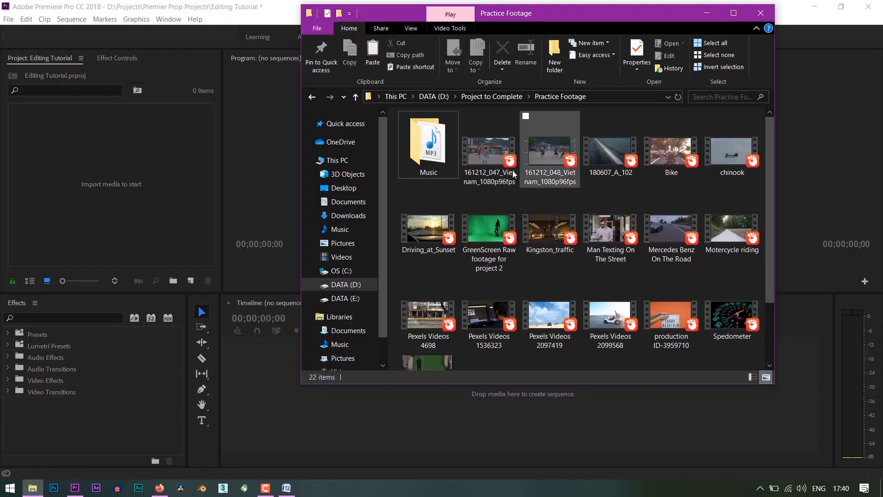
pyautogui.moveTo(514, 173); pyautogui.dragTo(140, 164)
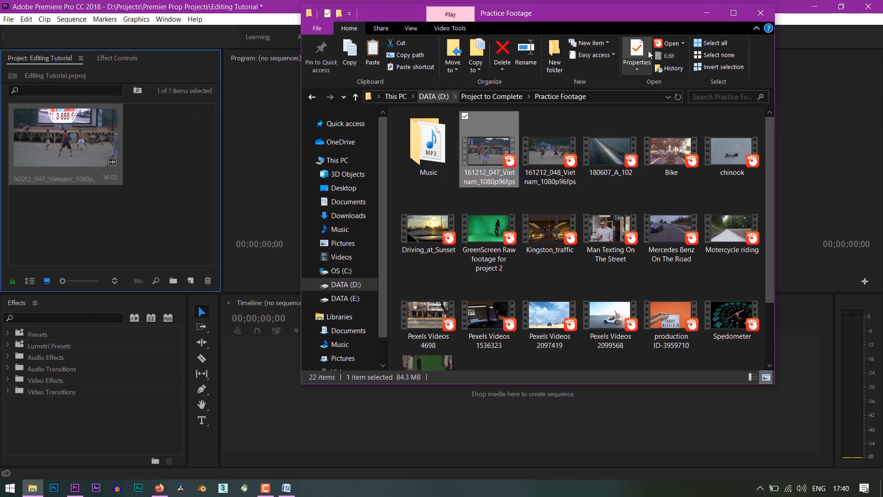
pyautogui.click(707, 13)
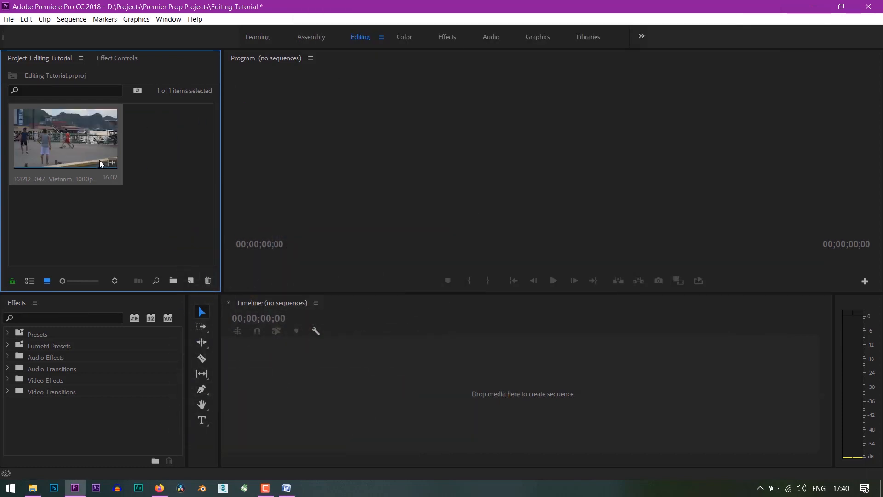
pyautogui.press('Delete')
# Create three bins in the Project panel named Footage, BG Music and Sequence
pyautogui.hotkey('ctrl', 'b')
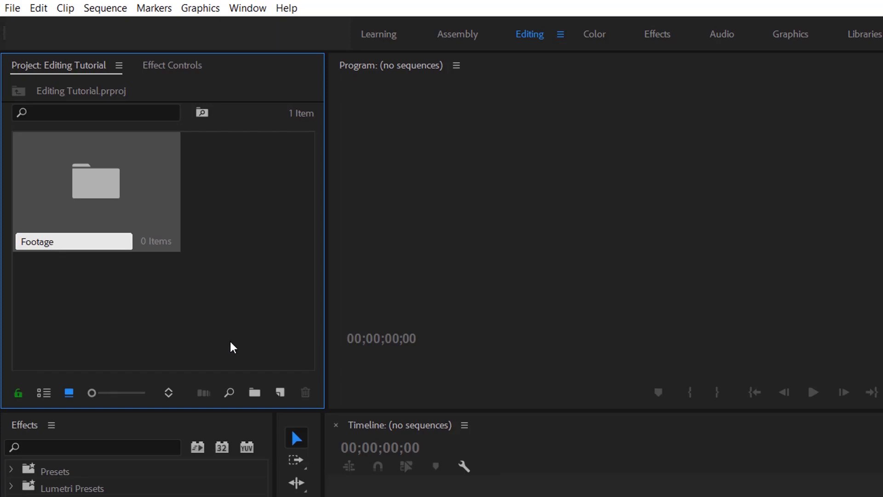
pyautogui.hotkey('ctrl', 'b')
pyautogui.write('G Music')
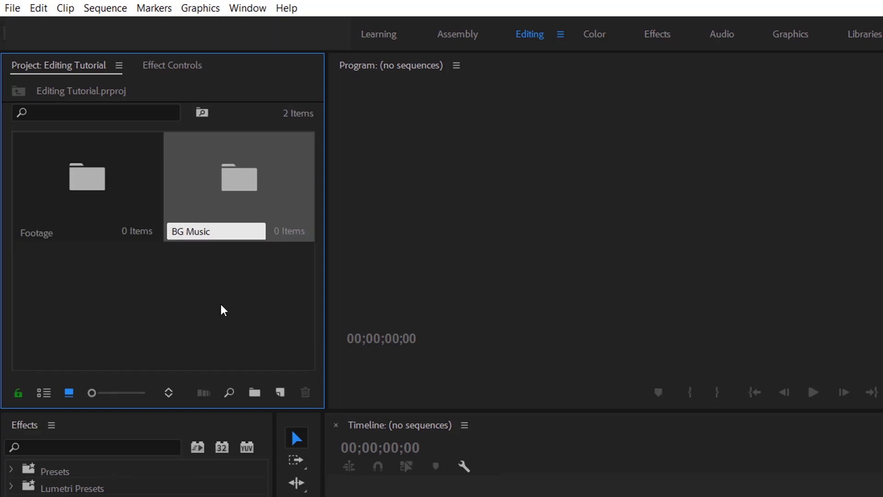
pyautogui.click(162, 289)
pyautogui.hotkey('ctrl', 'b')
pyautogui.write('Se')
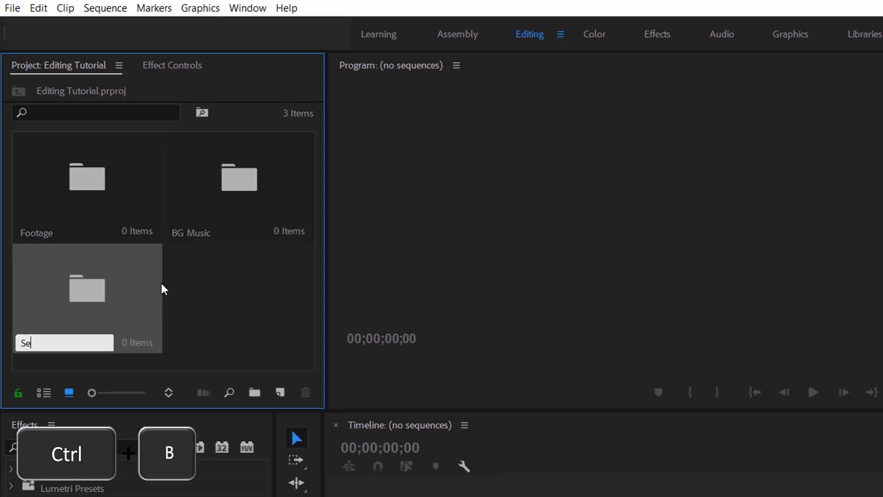
pyautogui.write('quence')
pyautogui.click(164, 289)
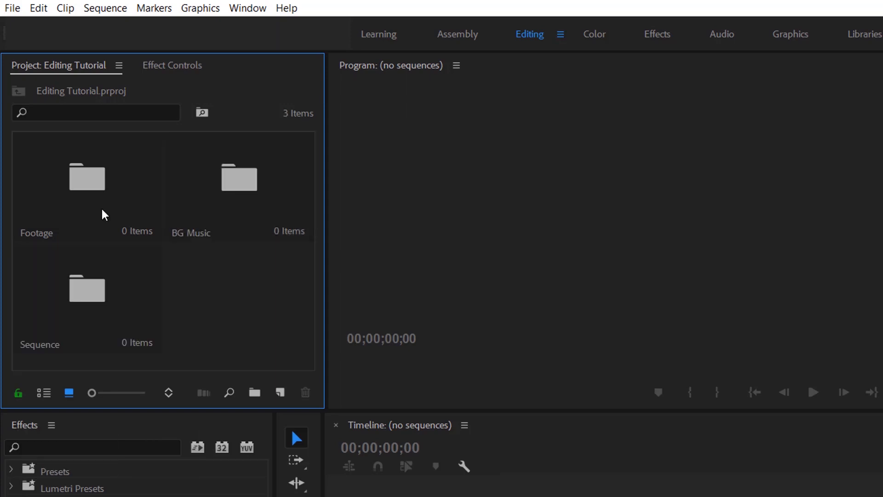
# View the Footage bin in a separate window and within the Project panel, and return to the project's top level
pyautogui.doubleClick(103, 213)
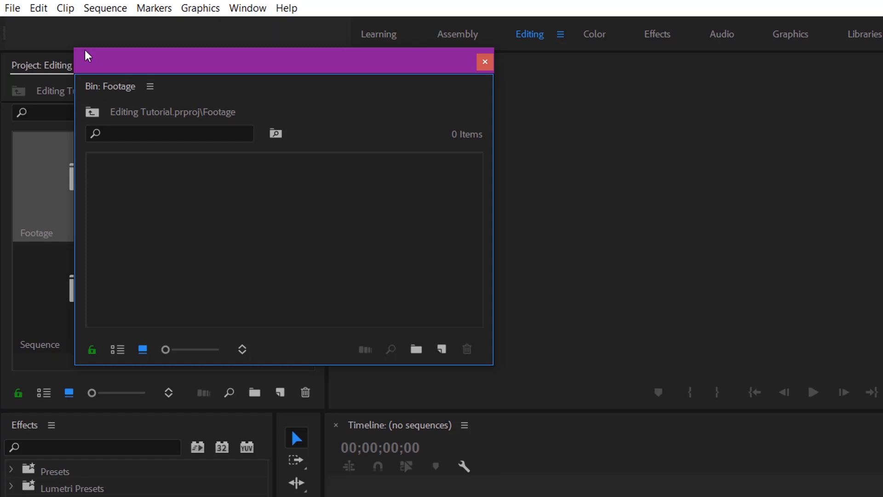
pyautogui.moveTo(128, 65); pyautogui.dragTo(258, 58)
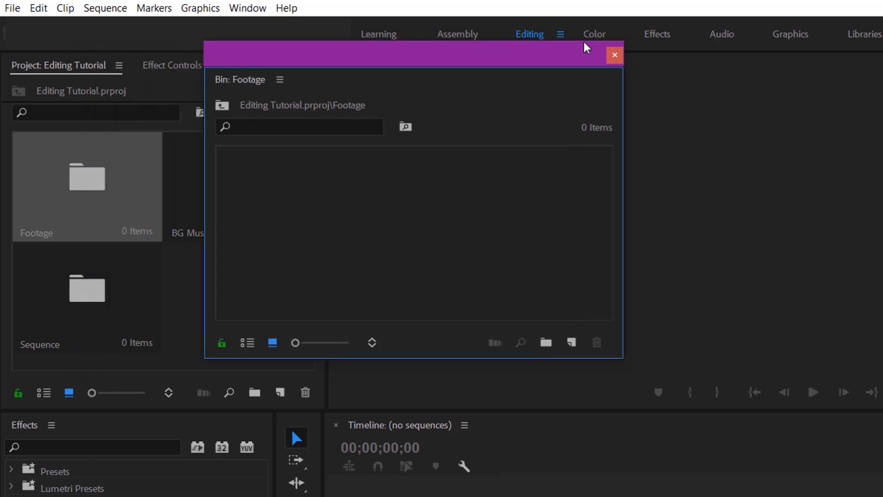
pyautogui.click(615, 55)
pyautogui.doubleClick(102, 203)
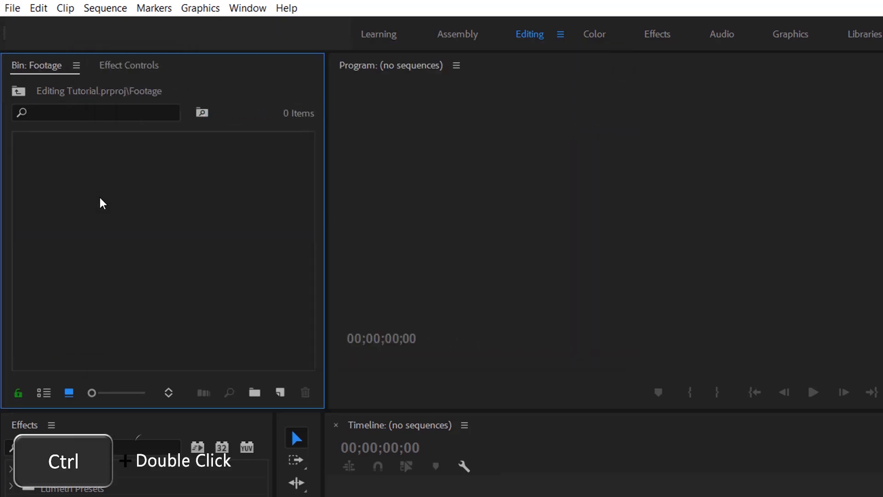
pyautogui.click(20, 91)
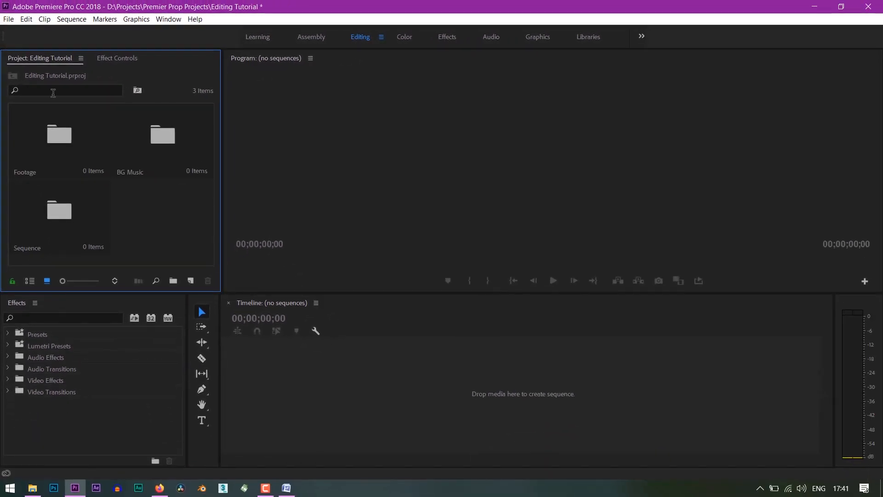
# Import the Practice Footage videos, excluding the GreenScreen Raw footage for project 2 clip, from File Explorer into the Footage bin
pyautogui.keyDown('shift'); pyautogui.click(746, 238); pyautogui.keyUp('shift')
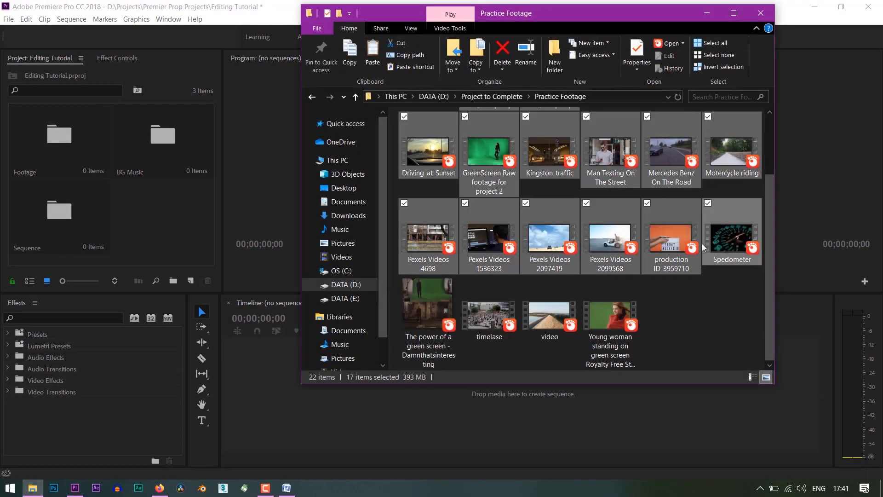
pyautogui.hotkey('ctrl', 'a')
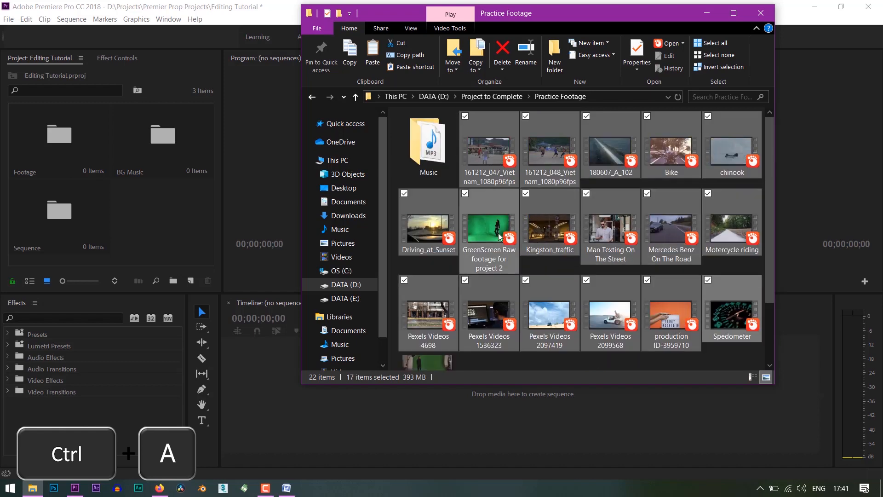
pyautogui.keyDown('ctrl'); pyautogui.click(477, 234); pyautogui.keyUp('ctrl')
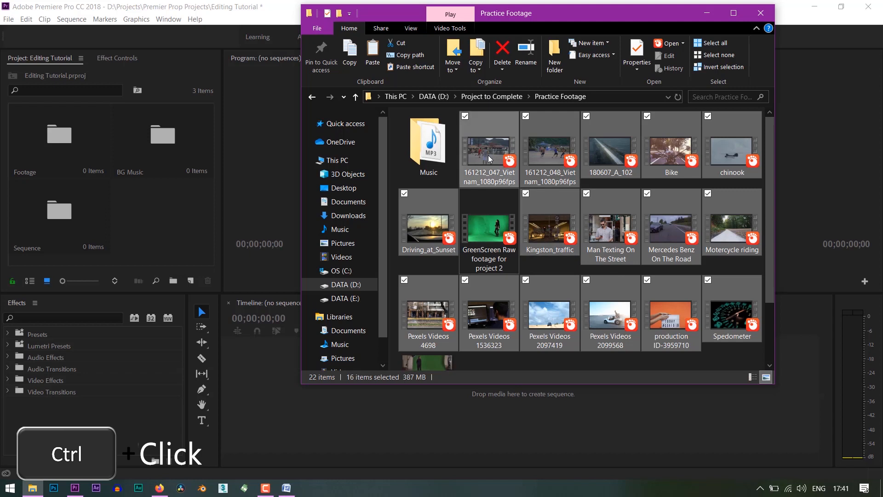
pyautogui.moveTo(487, 155); pyautogui.dragTo(74, 156)
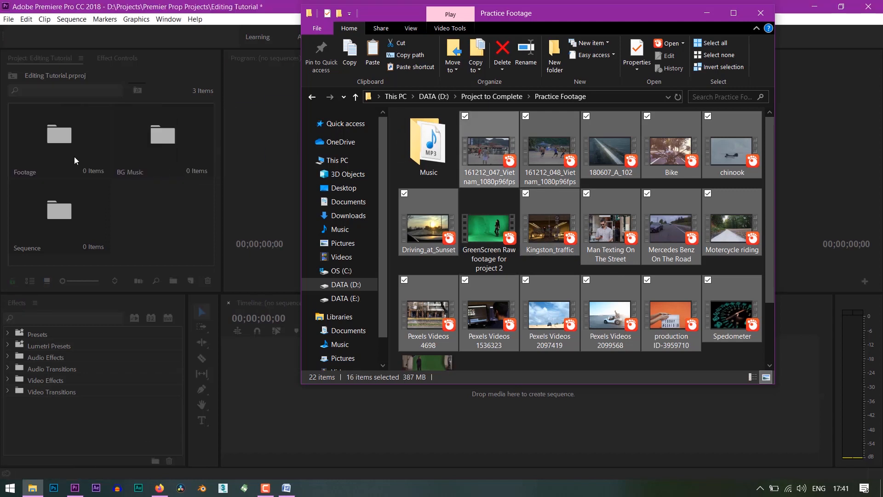
pyautogui.click(706, 13)
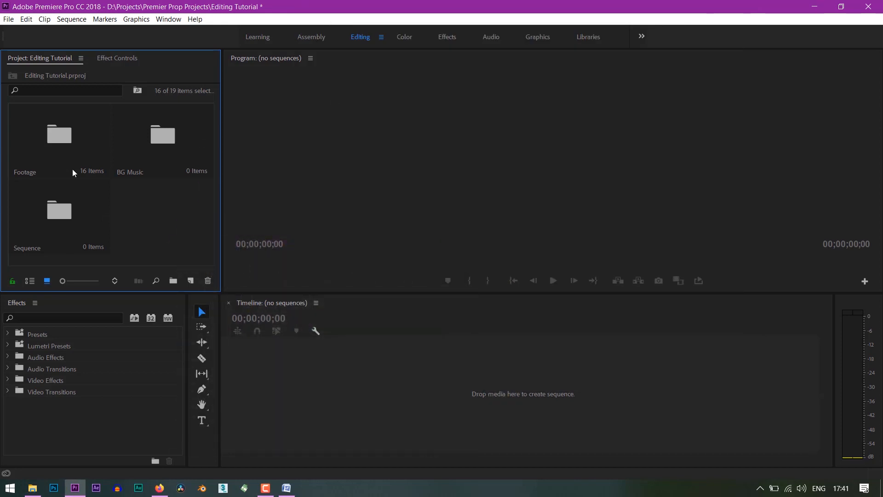
# Create a sequence from Spedometer.mp4 in the Footage bin, move it into the Sequence bin and open that bin
pyautogui.doubleClick(68, 141)
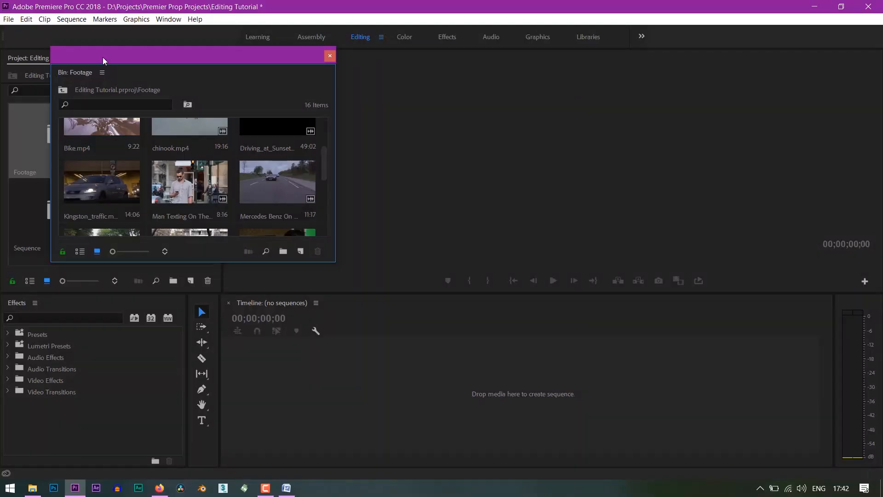
pyautogui.moveTo(103, 57); pyautogui.dragTo(242, 66)
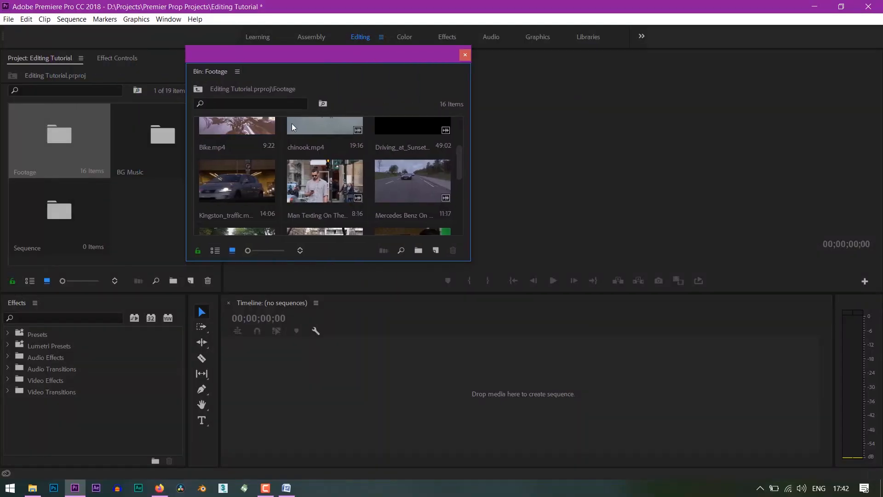
pyautogui.scroll(-5, 331, 171)
pyautogui.moveTo(229, 192); pyautogui.dragTo(340, 399)
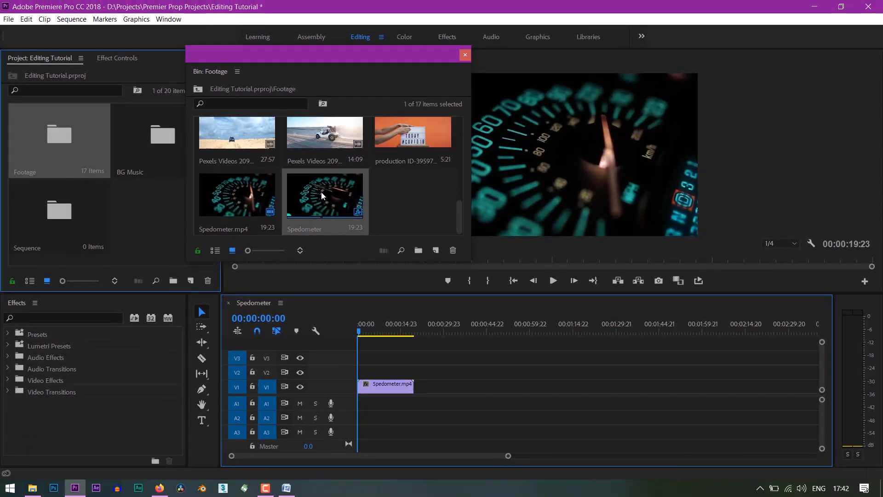
pyautogui.moveTo(321, 192); pyautogui.dragTo(54, 217)
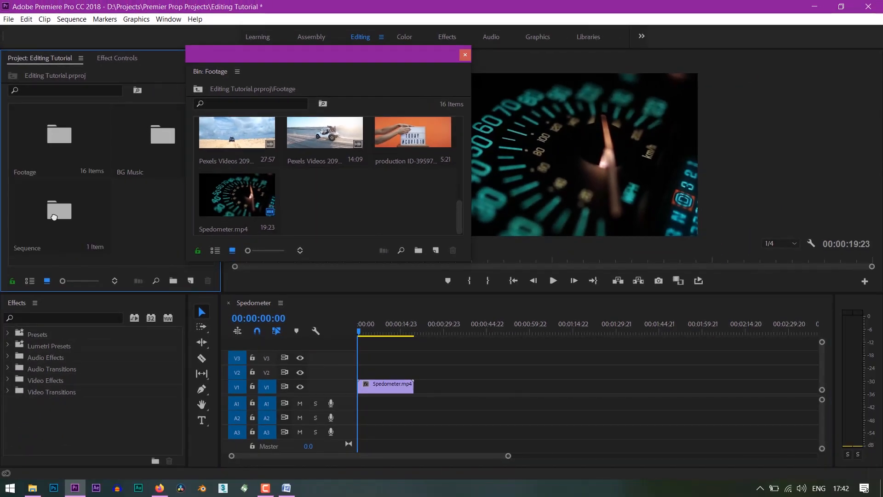
pyautogui.doubleClick(54, 217)
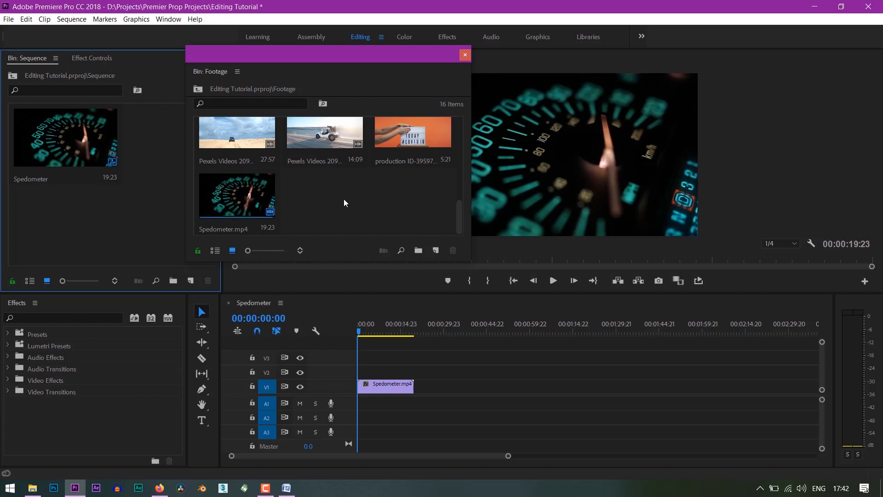
# Build a second sequence from Pexels Videos 2099568, with production ID-3959710 on V2 and Pexels Videos 2097419 on V3, and move it into the Sequence bin
pyautogui.click(229, 303)
pyautogui.moveTo(330, 140); pyautogui.dragTo(378, 384)
pyautogui.moveTo(397, 136); pyautogui.dragTo(436, 371)
pyautogui.moveTo(237, 136); pyautogui.dragTo(524, 357)
pyautogui.click(229, 303)
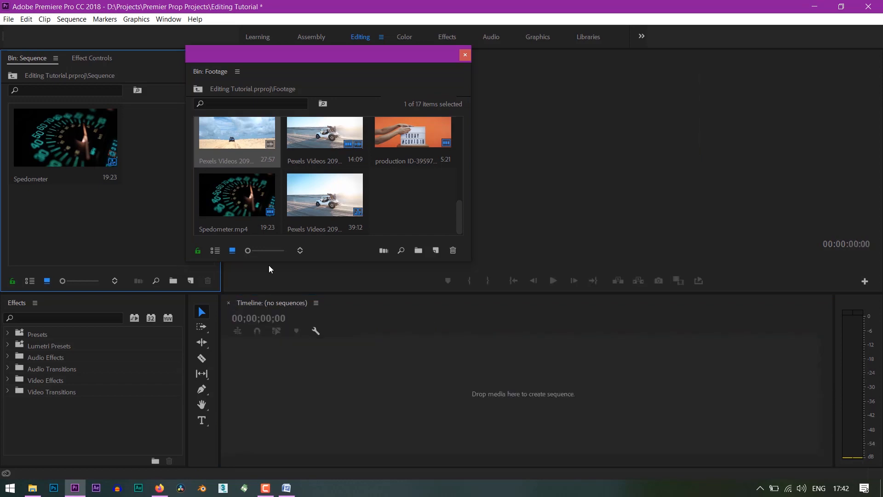
pyautogui.moveTo(326, 204); pyautogui.dragTo(165, 216)
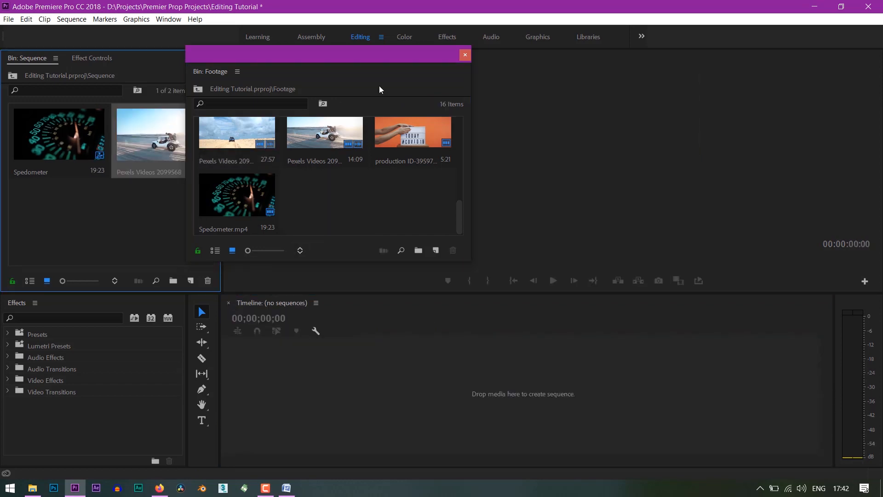
pyautogui.click(464, 55)
# Open the Pexels Videos 2099568 and Spedometer sequences, scrub through both and switch between their timelines
pyautogui.doubleClick(169, 142)
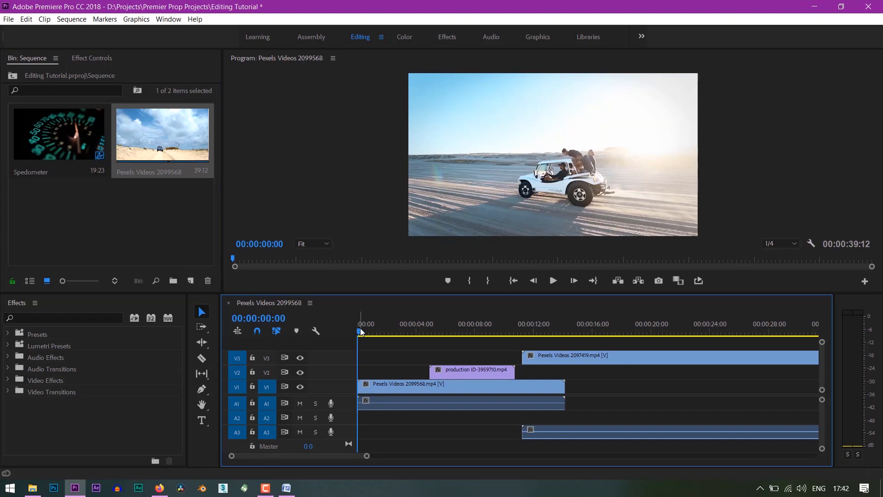
pyautogui.moveTo(360, 332); pyautogui.dragTo(496, 343)
pyautogui.click(77, 129)
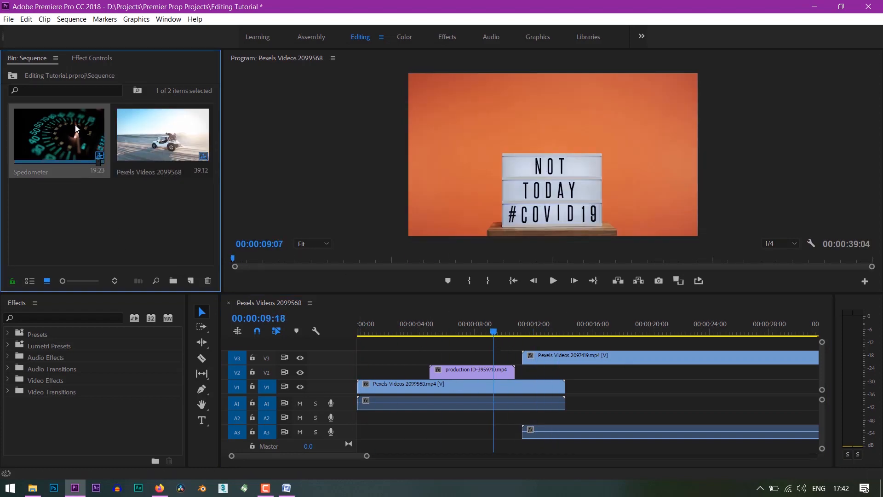
pyautogui.doubleClick(77, 129)
pyautogui.moveTo(356, 331); pyautogui.dragTo(377, 329)
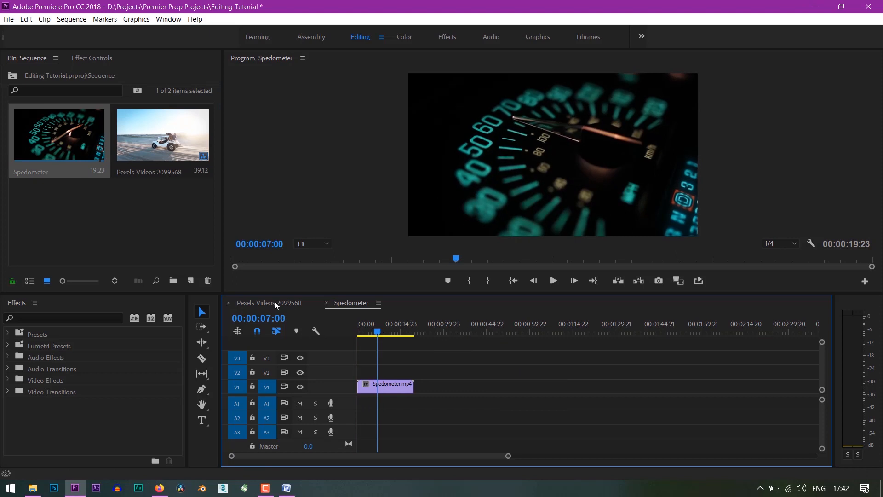
pyautogui.click(274, 301)
pyautogui.click(357, 302)
pyautogui.click(288, 303)
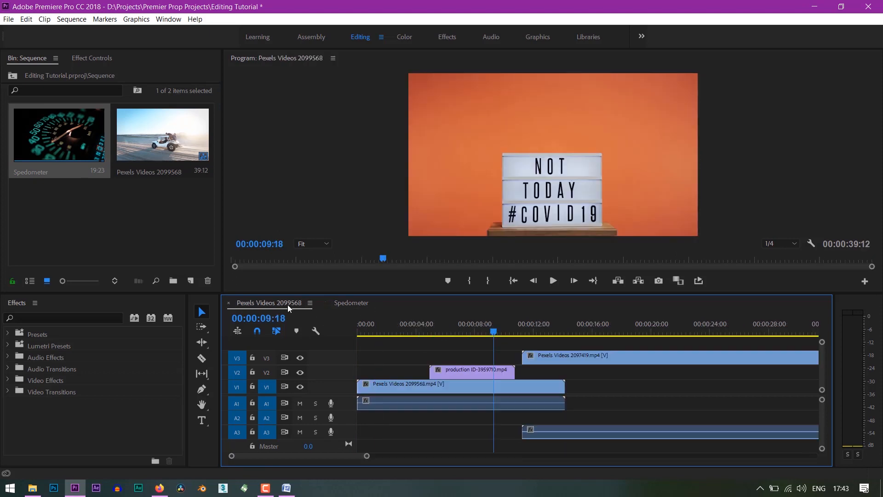
# Delete all clips from the Pexels Videos 2099568 sequence and return to the project's top level
pyautogui.click(413, 389)
pyautogui.hotkey('ctrl', 'a')
pyautogui.press('Delete')
pyautogui.click(13, 76)
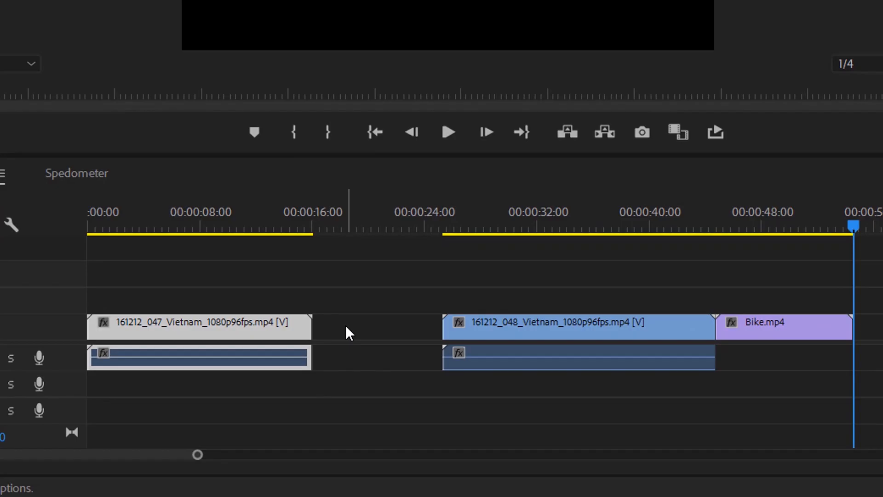
# Split the Vietnam footage on V1 at the playhead and ripple delete the unwanted section
pyautogui.click(345, 325)
pyautogui.click(354, 225)
pyautogui.press('Delete')
pyautogui.moveTo(354, 226); pyautogui.dragTo(425, 233)
pyautogui.hotkey('ctrl', 'k')
# Make further cuts in the V1 footage and ripple trim the portions following the playhead up to the next edit
pyautogui.hotkey('ctrl', 'k')
pyautogui.press('d')
pyautogui.hotkey('shift', 'Delete')
pyautogui.hotkey('ctrl', 'k')
pyautogui.hotkey('ctrl', 'k')
pyautogui.press('w')
pyautogui.click(463, 220)
pyautogui.press('w')
# Space out the last three clips on V1, and close the gaps between them by ripple deleting the empty spaces
pyautogui.moveTo(436, 325); pyautogui.dragTo(543, 326)
pyautogui.moveTo(394, 325); pyautogui.dragTo(442, 325)
pyautogui.moveTo(332, 327); pyautogui.dragTo(382, 327)
pyautogui.click(500, 325)
pyautogui.press('Delete')
pyautogui.click(310, 217)
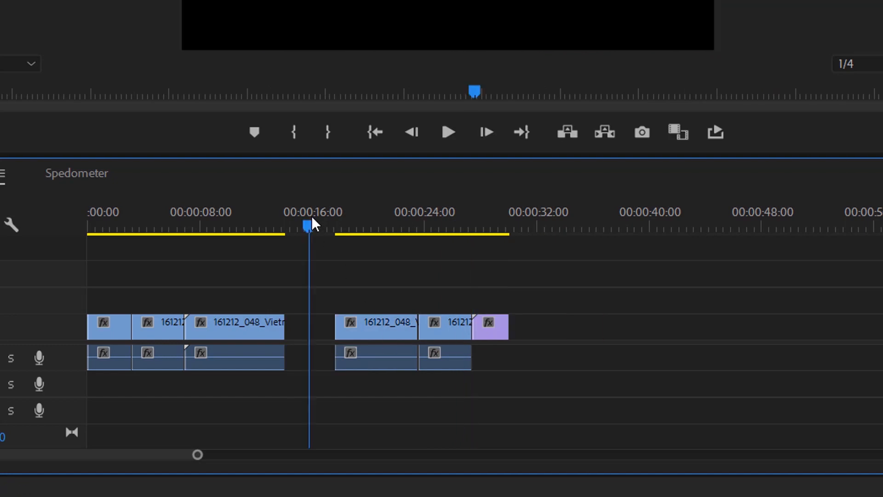
pyautogui.click(311, 325)
pyautogui.press('Delete')
# Rearrange the V1 clips by moving the third clip to the start, the fourth one place earlier and the last to third place
pyautogui.moveTo(225, 221); pyautogui.dragTo(215, 222)
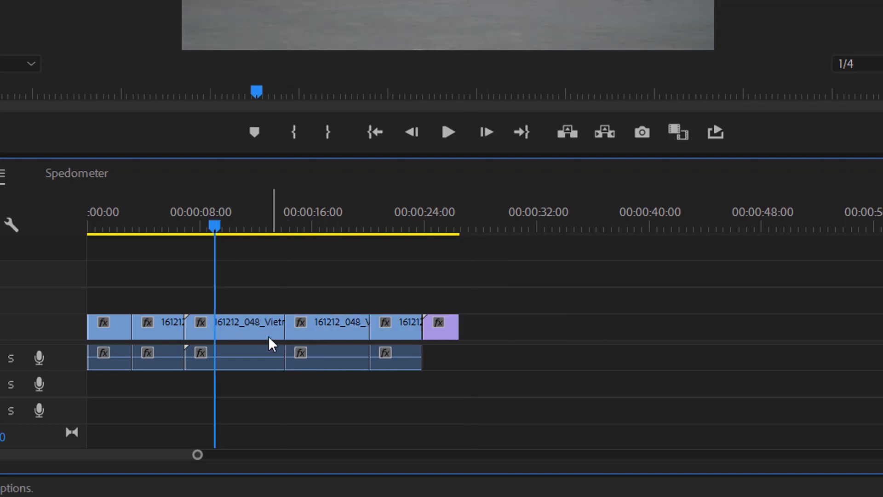
pyautogui.moveTo(268, 335); pyautogui.dragTo(173, 338)
pyautogui.moveTo(332, 336); pyautogui.dragTo(280, 337)
pyautogui.moveTo(441, 338); pyautogui.dragTo(252, 331)
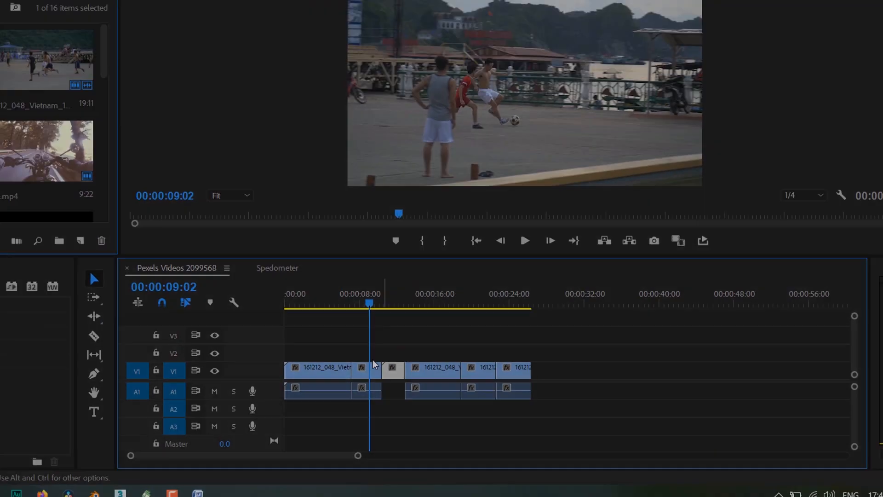